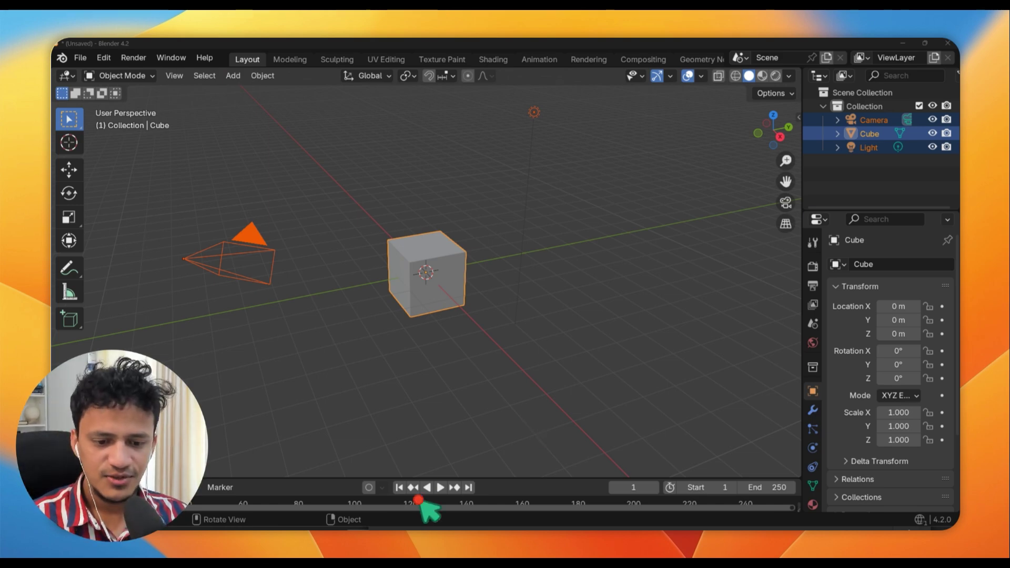
Open the Windows Start menu over Blender's default cube scene
{"action": "key", "text": "super"}
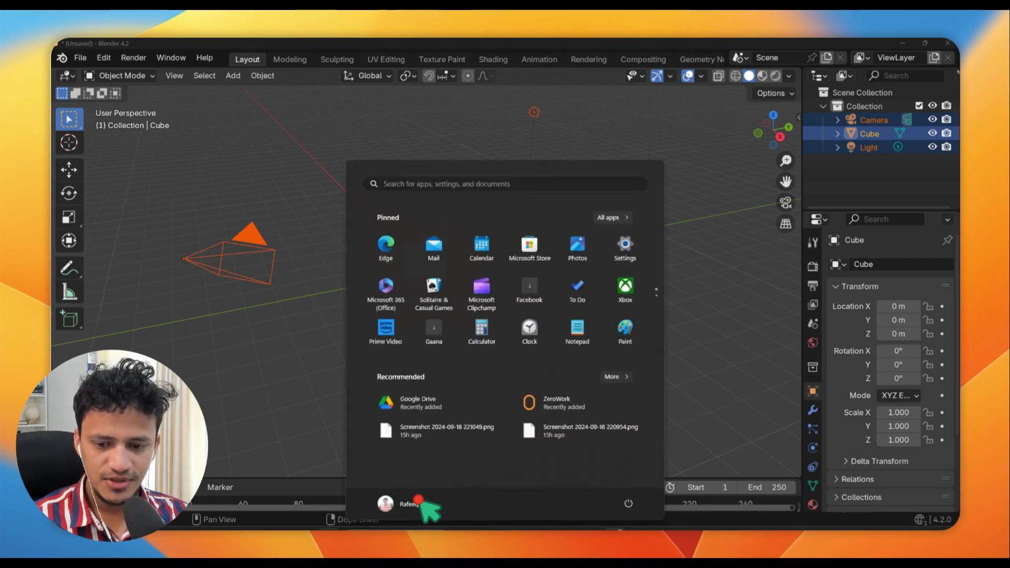
Bring Chrome forward, scroll the white blood cell image results and preview the Hokkaido University image
{"action": "left_click", "coordinate": [661, 519]}
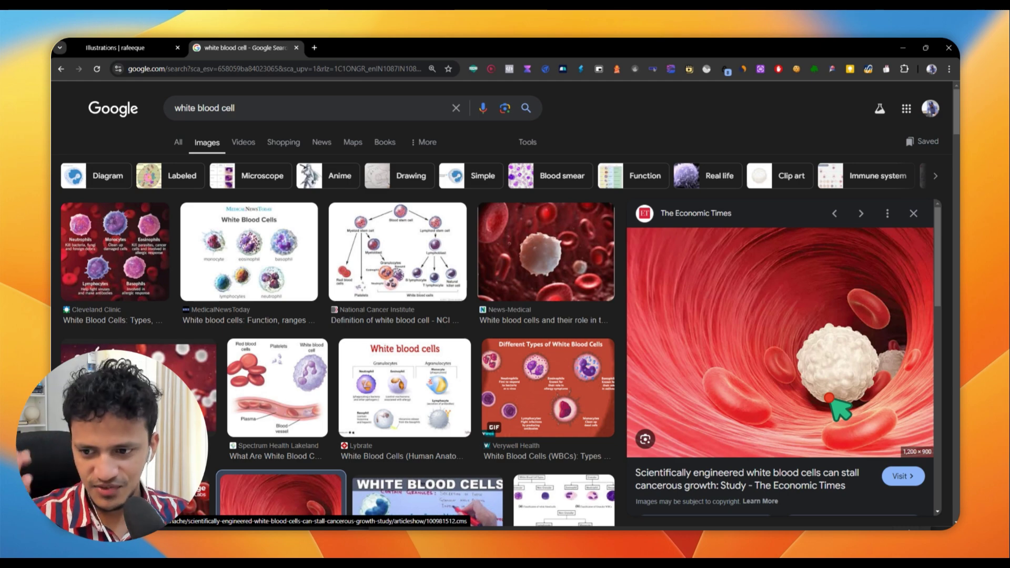
{"action": "scroll", "coordinate": [462, 372], "scroll_direction": "down", "scroll_amount": 8}
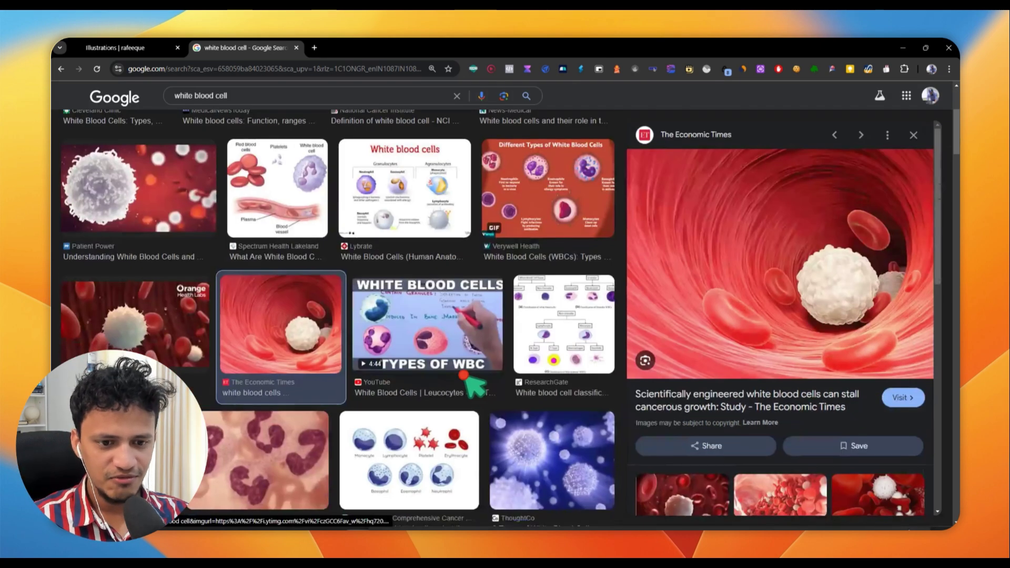
{"action": "scroll", "coordinate": [474, 379], "scroll_direction": "down", "scroll_amount": 4}
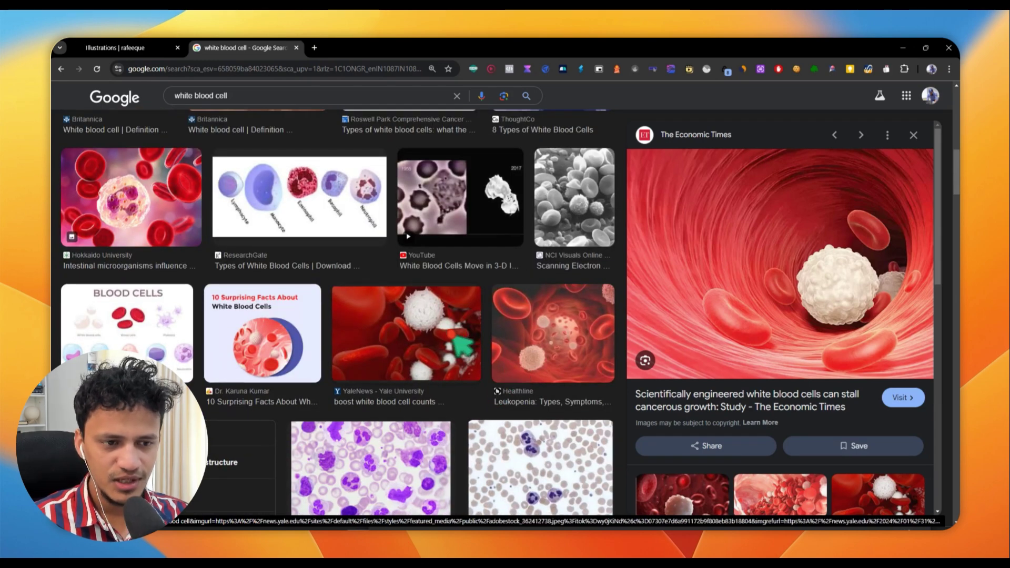
{"action": "left_click", "coordinate": [153, 218]}
{"action": "scroll", "coordinate": [395, 338], "scroll_direction": "down", "scroll_amount": 7}
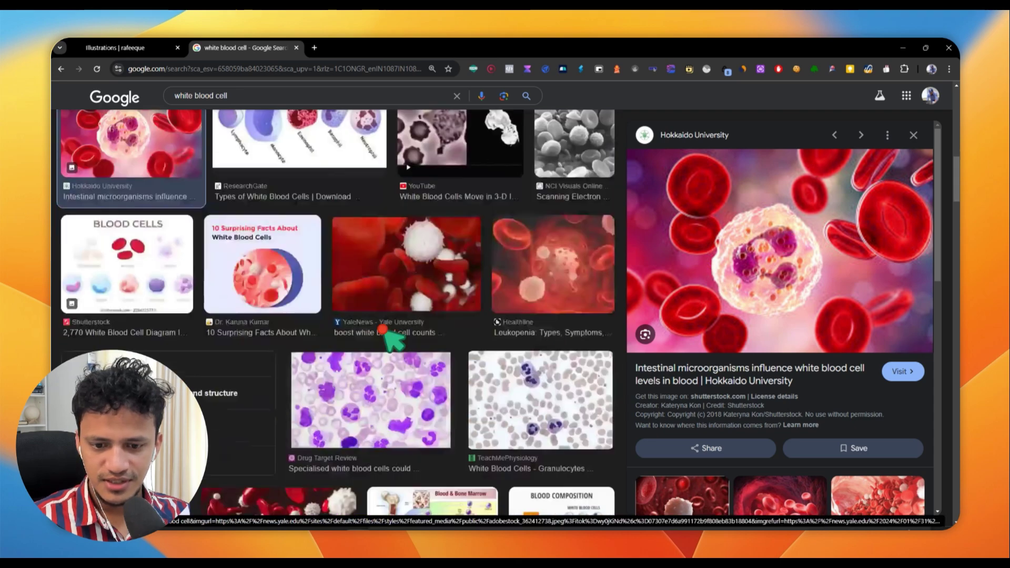
{"action": "scroll", "coordinate": [376, 344], "scroll_direction": "down", "scroll_amount": 3}
Switch to the Illustrations gallery and view the bone and laser illustration full size
{"action": "key", "text": "ctrl+shift+Tab"}
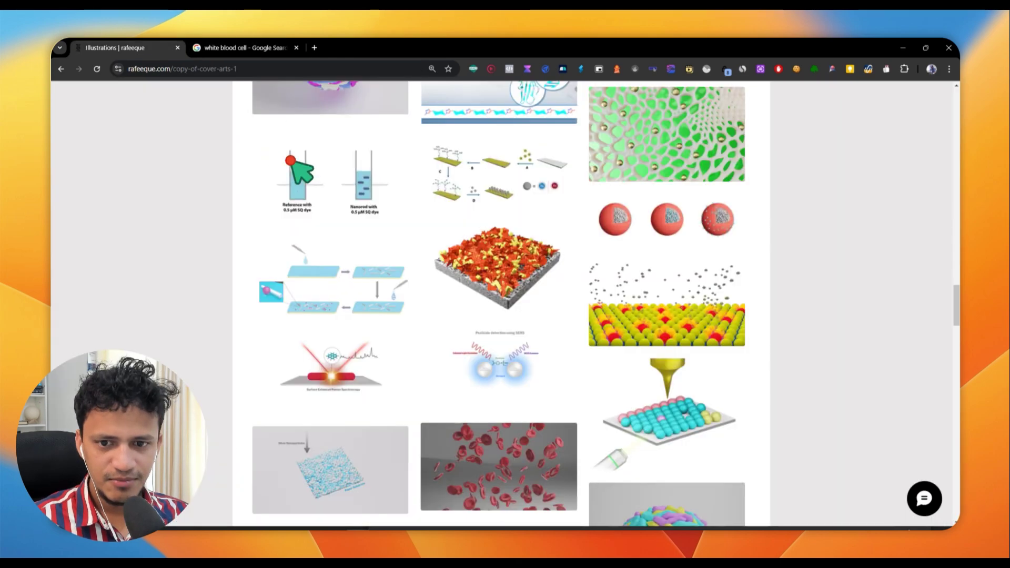
{"action": "scroll", "coordinate": [813, 287], "scroll_direction": "up", "scroll_amount": 20}
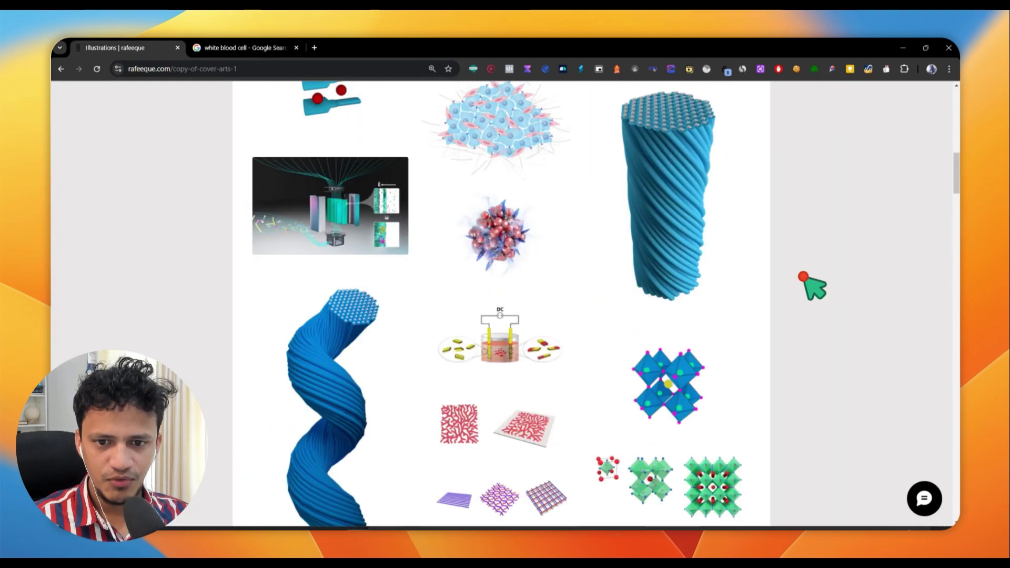
{"action": "scroll", "coordinate": [667, 322], "scroll_direction": "down", "scroll_amount": 3}
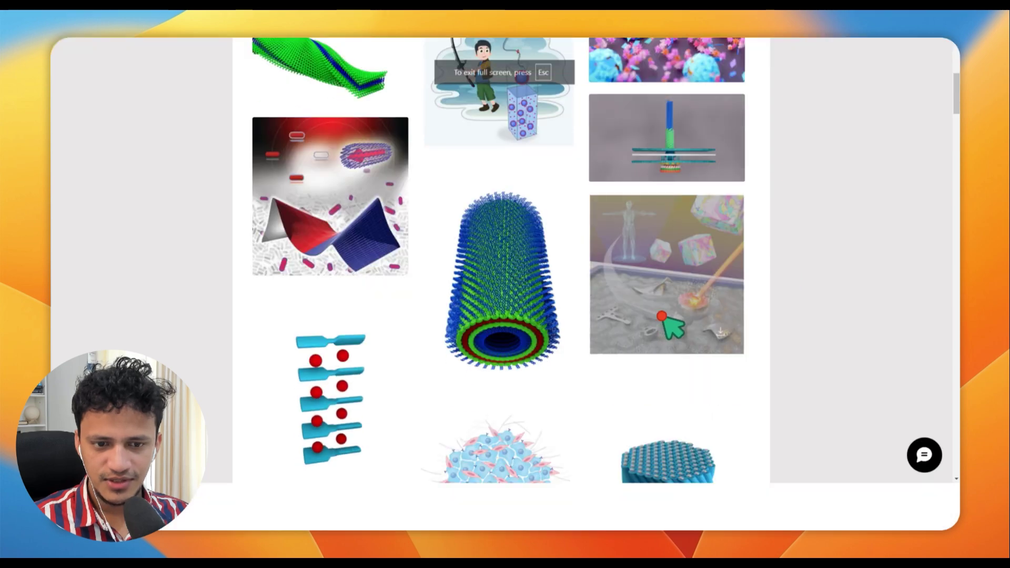
{"action": "left_click", "coordinate": [669, 327]}
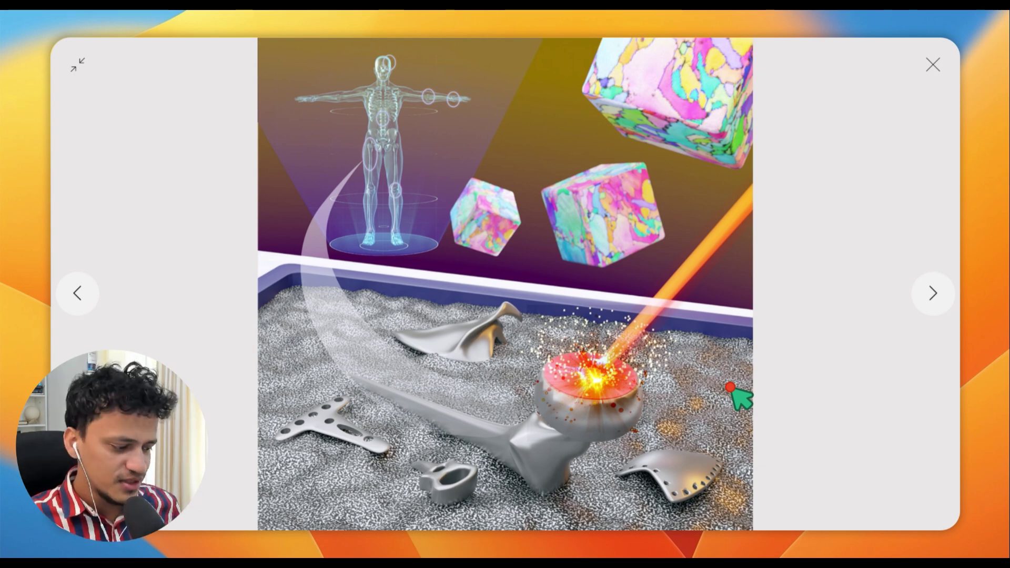
{"action": "left_click", "coordinate": [933, 65]}
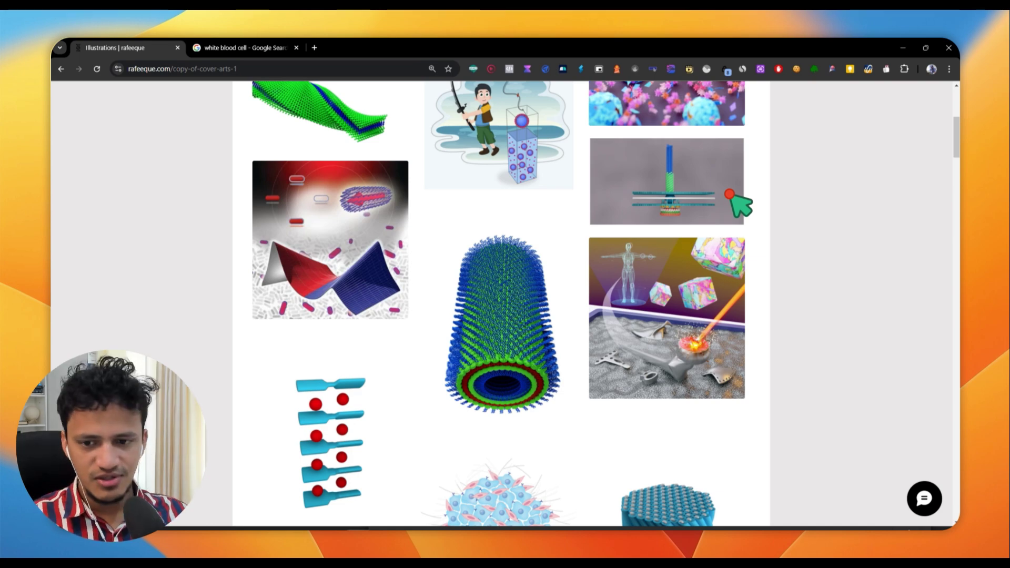
View the sun-and-pyramid and final illustrations full size, then return to the gallery
{"action": "scroll", "coordinate": [732, 200], "scroll_direction": "down", "scroll_amount": 8}
{"action": "scroll", "coordinate": [731, 210], "scroll_direction": "down", "scroll_amount": 6}
{"action": "left_click", "coordinate": [729, 223]}
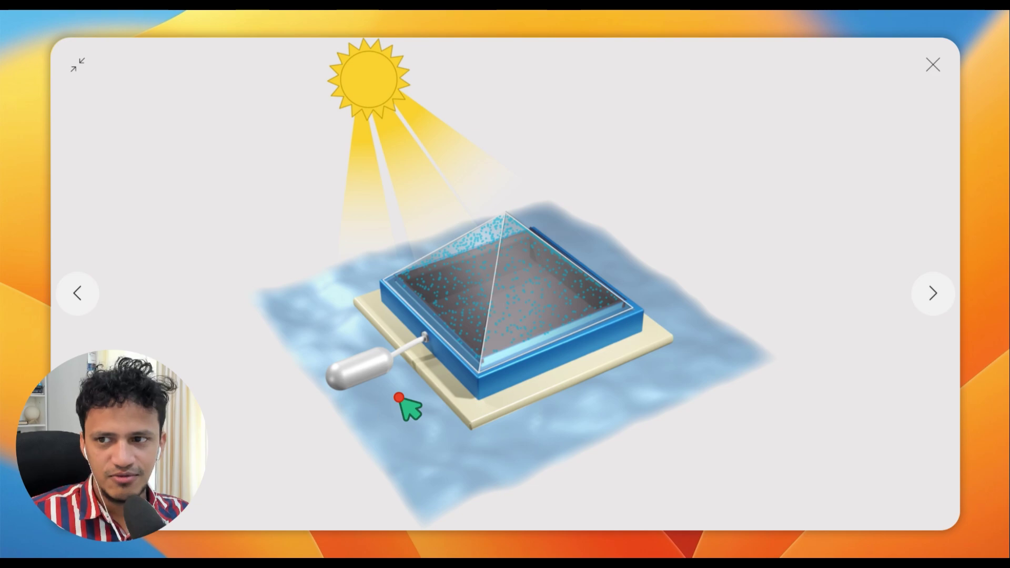
{"action": "left_click", "coordinate": [933, 65]}
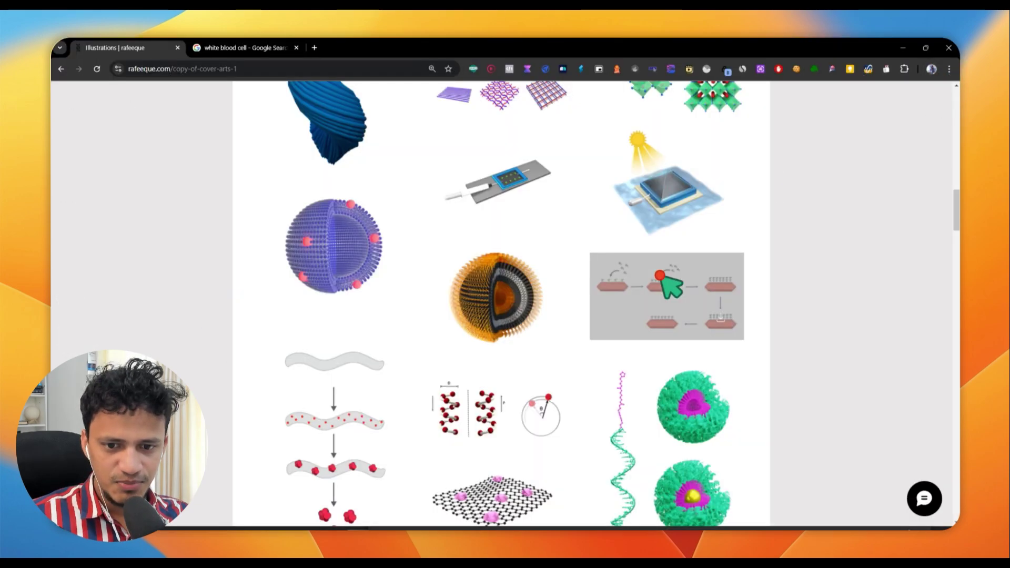
{"action": "scroll", "coordinate": [768, 313], "scroll_direction": "down", "scroll_amount": 20}
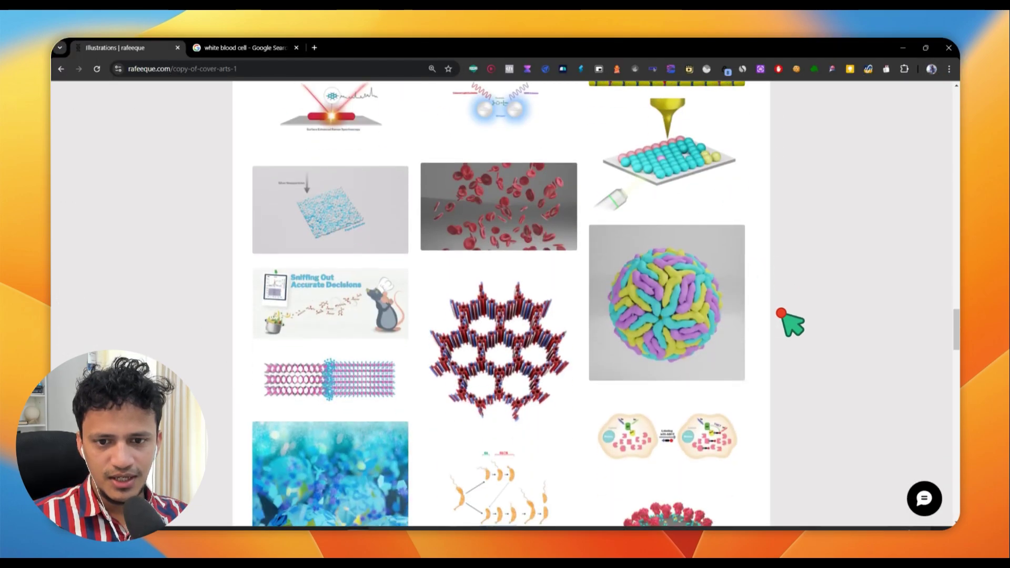
{"action": "scroll", "coordinate": [783, 316], "scroll_direction": "down", "scroll_amount": 10}
{"action": "left_click", "coordinate": [758, 290]}
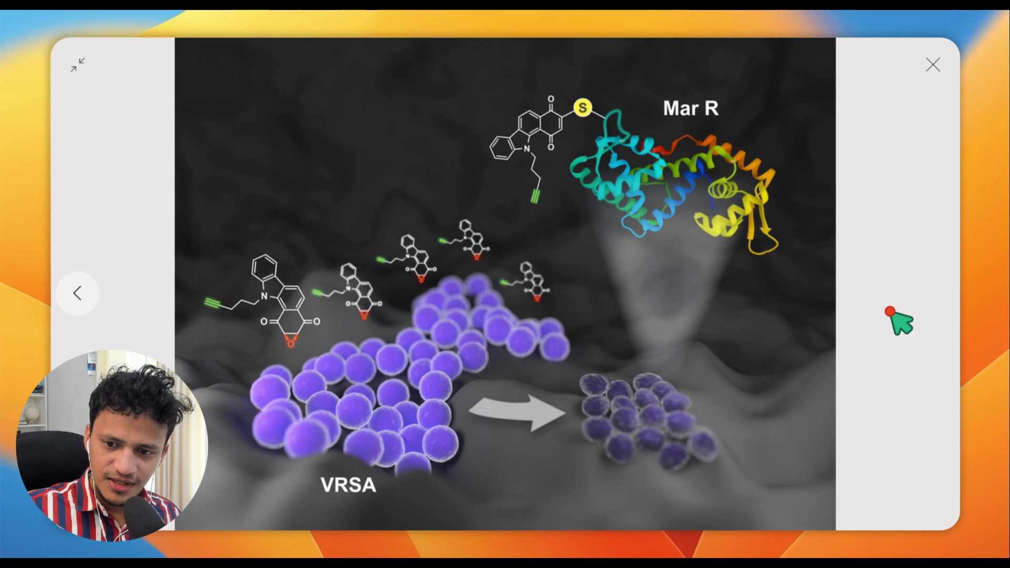
{"action": "left_click", "coordinate": [931, 63]}
{"action": "key", "text": "Escape"}
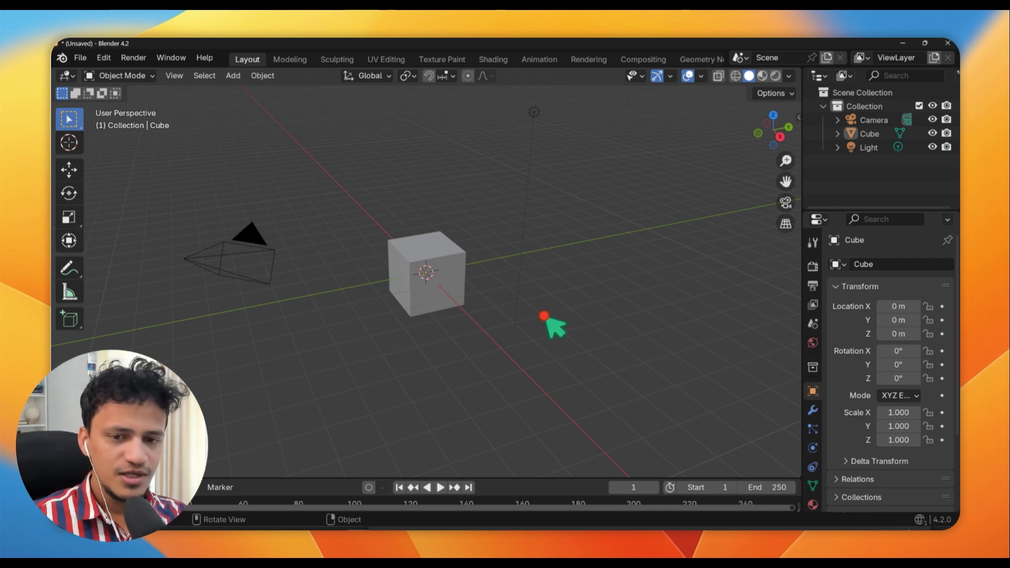
Delete the default camera, cube and light, and add a plane
{"action": "scroll", "coordinate": [544, 315], "scroll_direction": "down", "scroll_amount": 4}
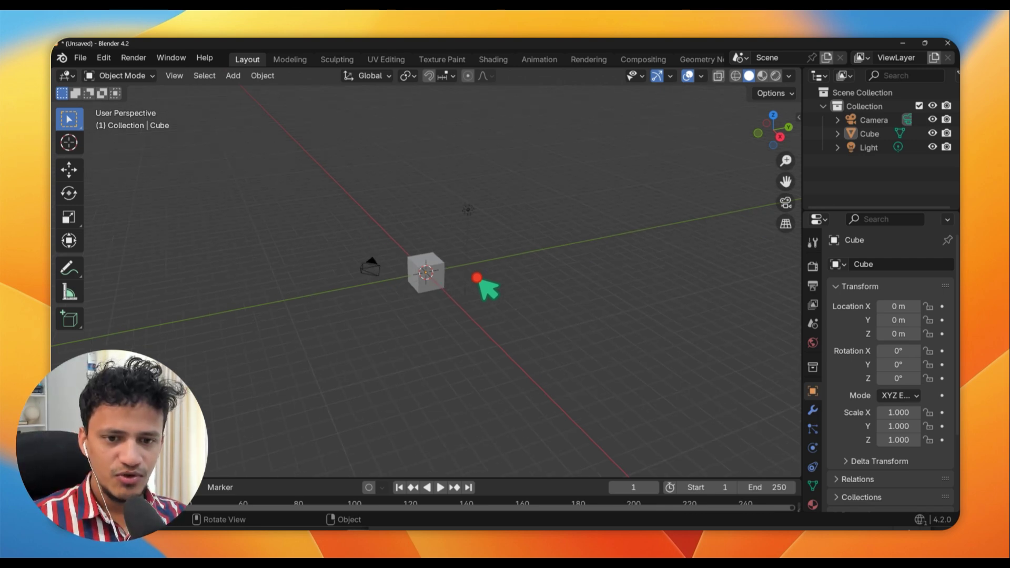
{"action": "left_click_drag", "start_coordinate": [308, 198], "coordinate": [466, 313]}
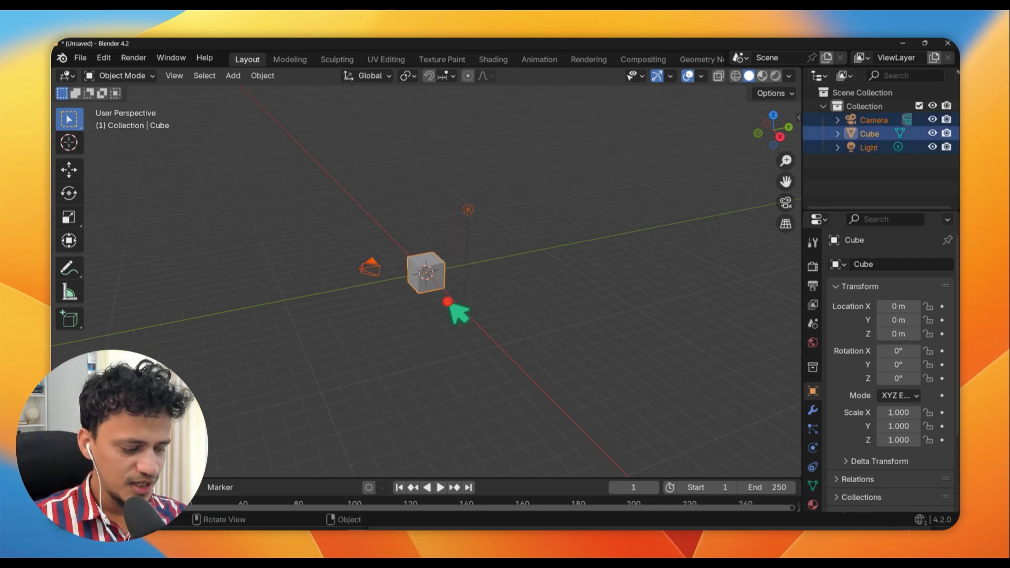
{"action": "key", "text": "x"}
{"action": "left_click", "coordinate": [448, 301]}
{"action": "key", "text": "shift+a"}
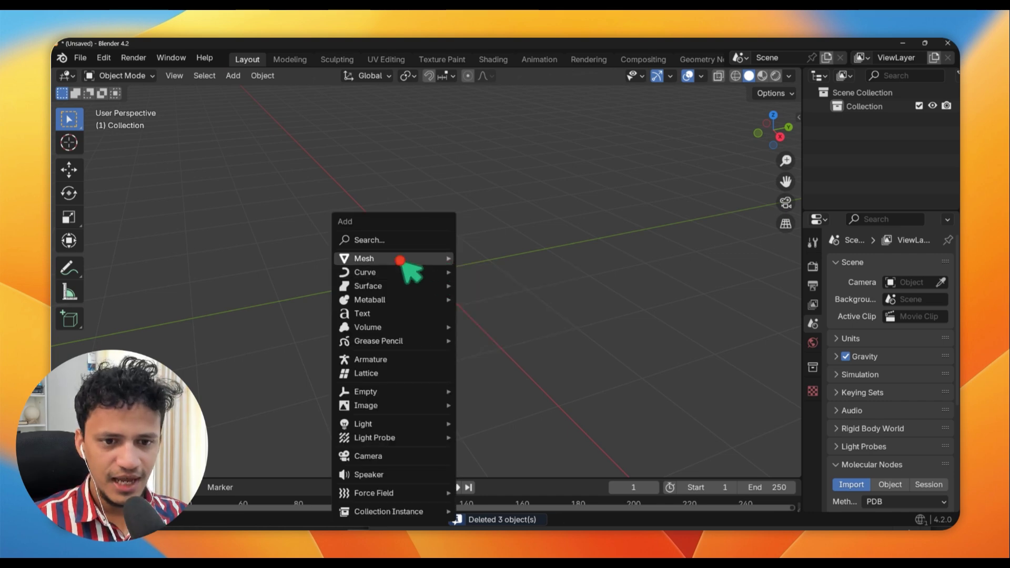
{"action": "mouse_move", "coordinate": [410, 263]}
{"action": "left_click", "coordinate": [482, 259]}
Add a Displace modifier to the plane in the Modifier properties
{"action": "scroll", "coordinate": [507, 277], "scroll_direction": "down", "scroll_amount": 3}
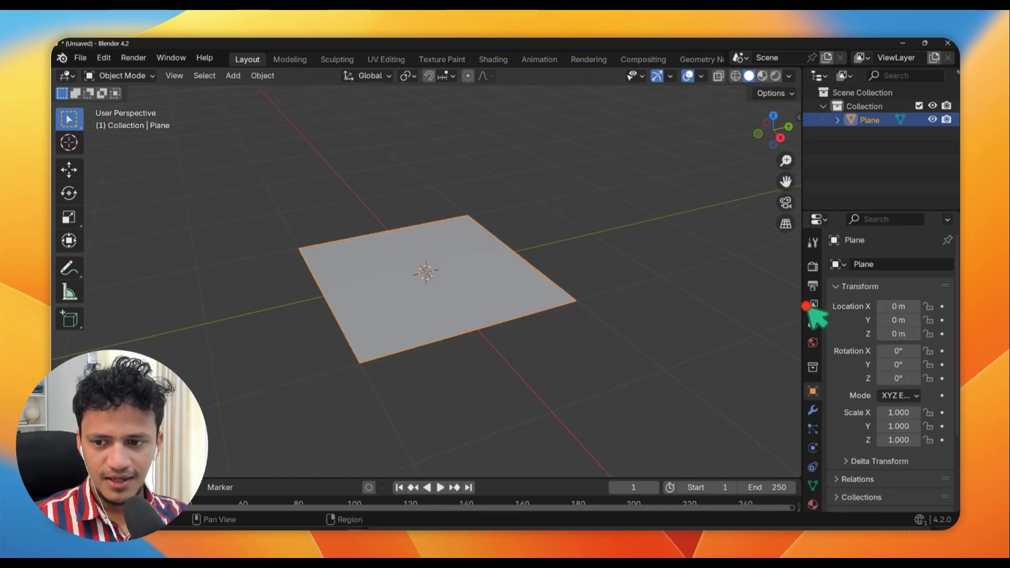
{"action": "left_click_drag", "start_coordinate": [802, 311], "coordinate": [747, 311]}
{"action": "left_click", "coordinate": [756, 412]}
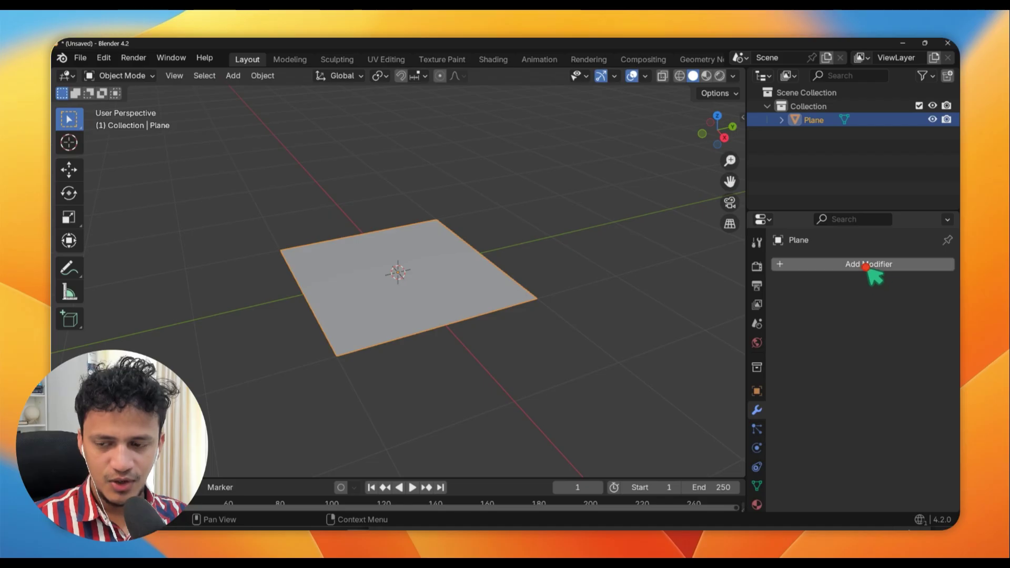
{"action": "left_click", "coordinate": [866, 266]}
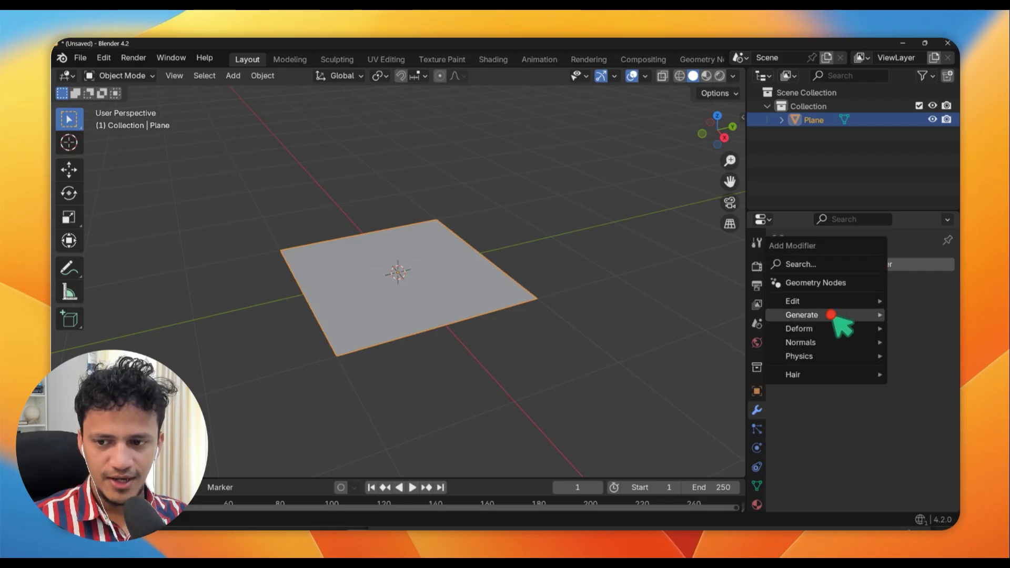
{"action": "mouse_move", "coordinate": [826, 335]}
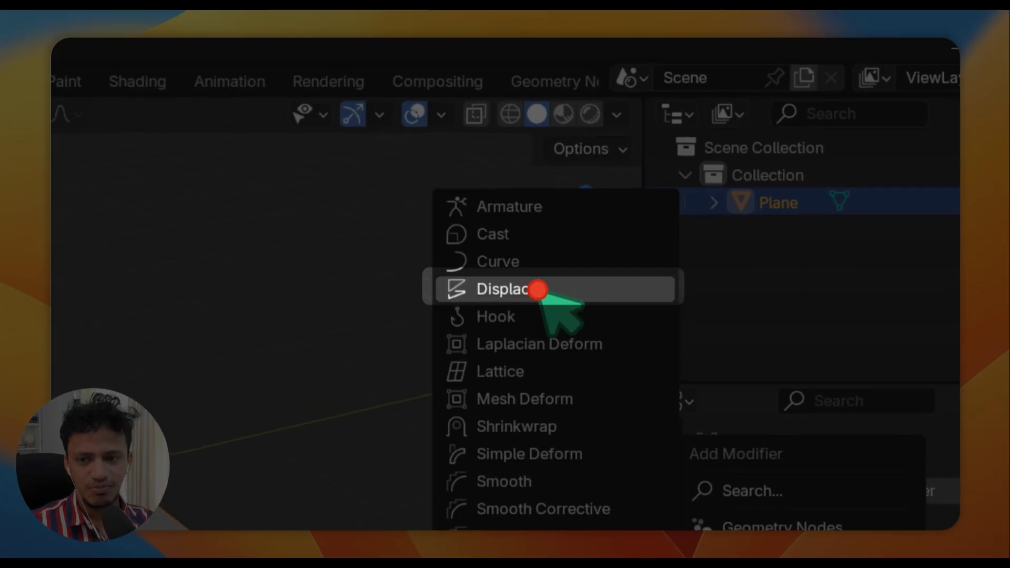
{"action": "left_click", "coordinate": [537, 289]}
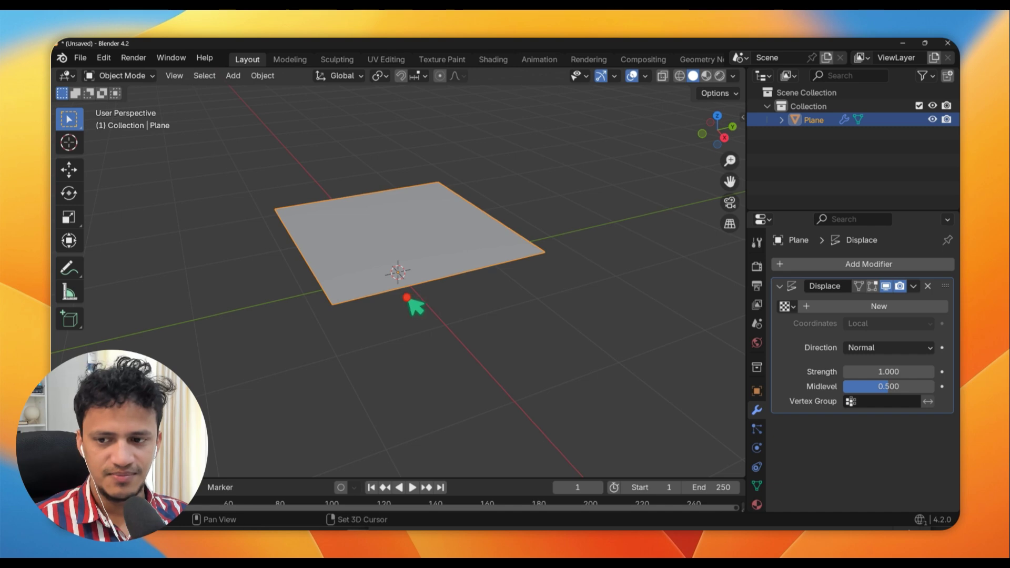
Switch to wireframe shading and put the plane into Edit Mode
{"action": "middle_click_drag", "start_coordinate": [412, 300], "coordinate": [355, 300]}
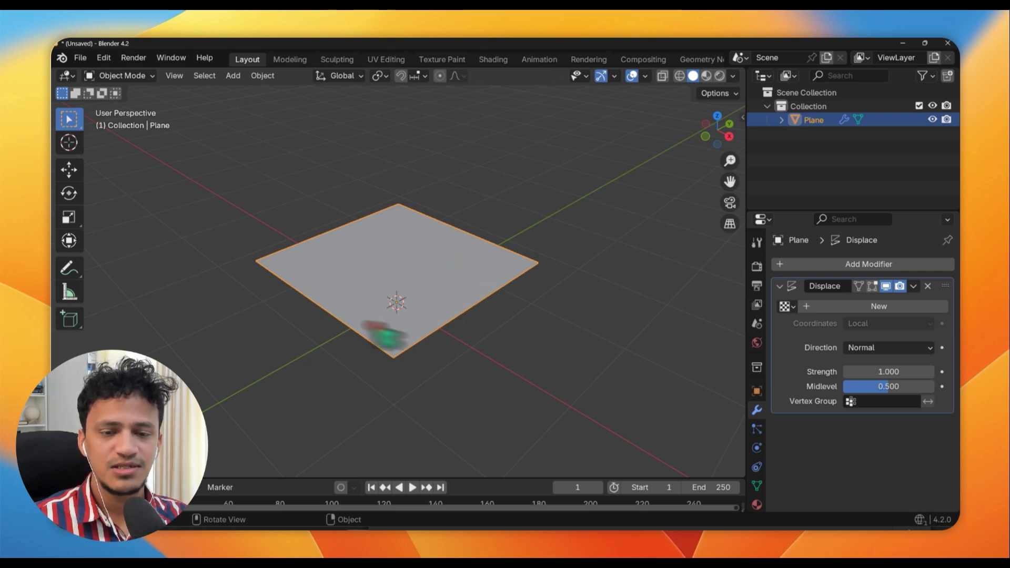
{"action": "left_click", "coordinate": [679, 75]}
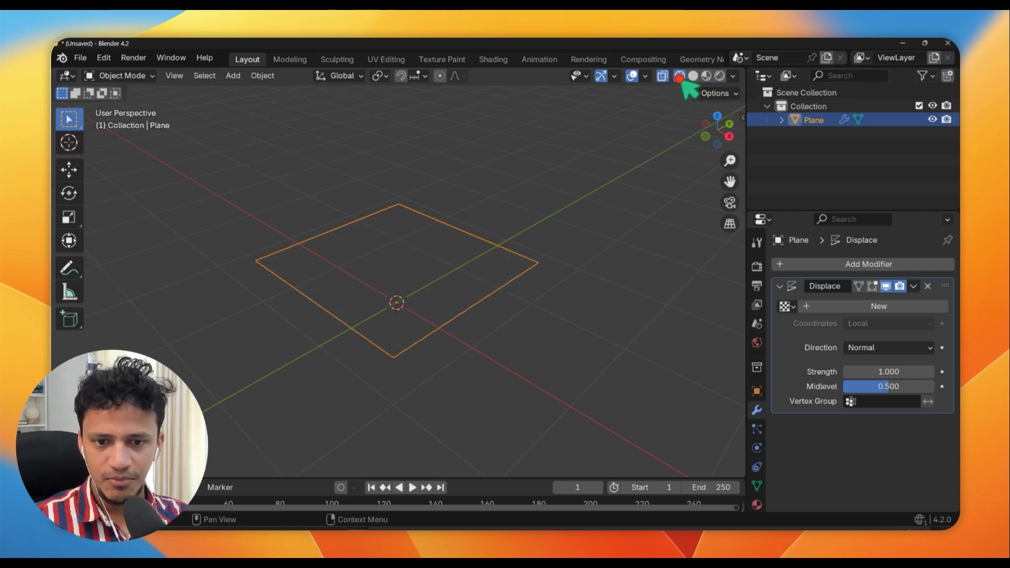
{"action": "mouse_move", "coordinate": [526, 200]}
{"action": "middle_mouse_down"}
{"action": "mouse_move", "coordinate": [471, 232]}
{"action": "mouse_move", "coordinate": [485, 222]}
{"action": "middle_mouse_up"}
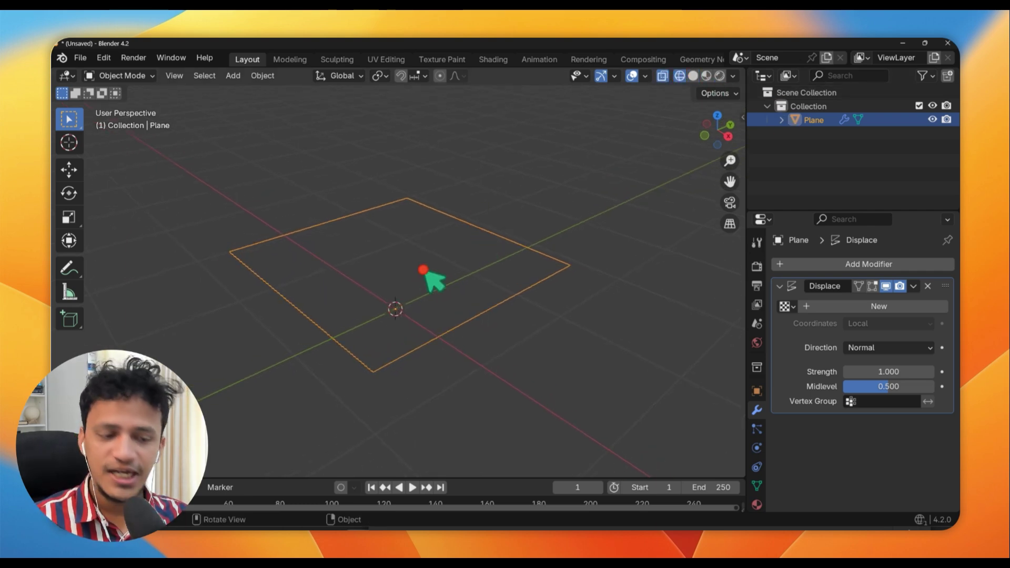
{"action": "key", "text": "Tab"}
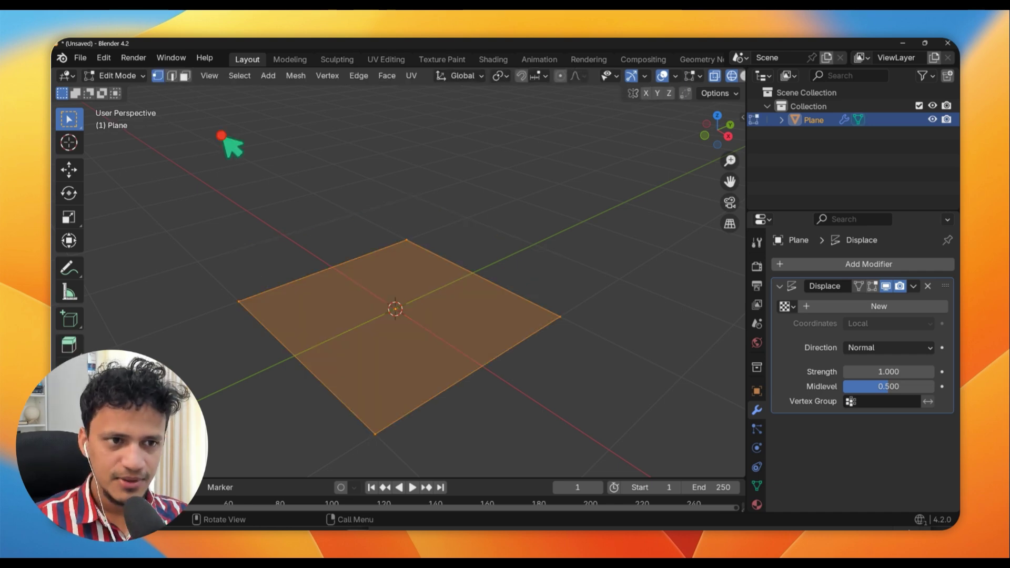
{"action": "left_click", "coordinate": [117, 75]}
{"action": "left_click", "coordinate": [110, 107]}
Select all four of the plane's vertices
{"action": "left_click", "coordinate": [471, 301]}
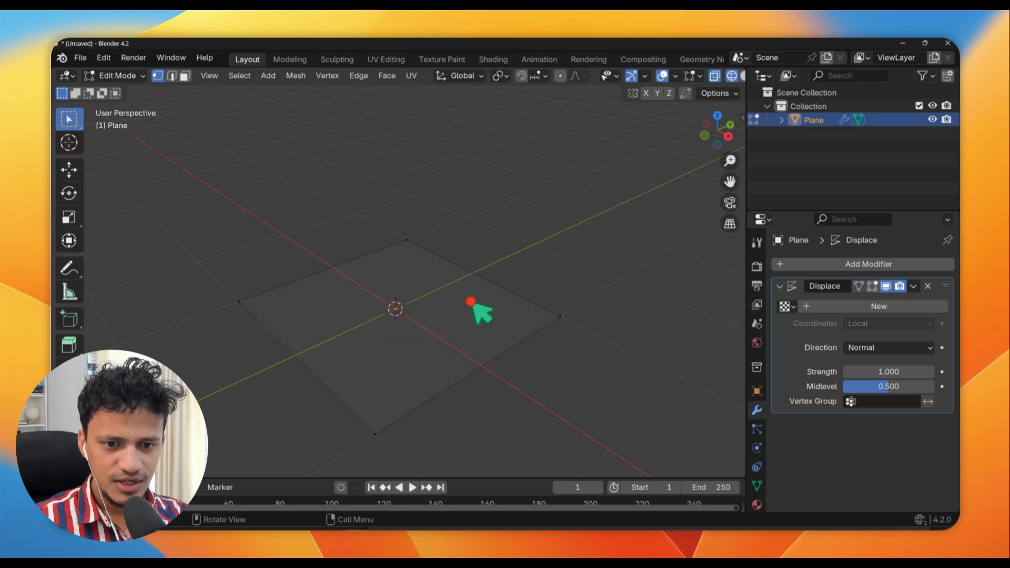
{"action": "left_click", "coordinate": [562, 315]}
{"action": "left_click", "coordinate": [377, 436]}
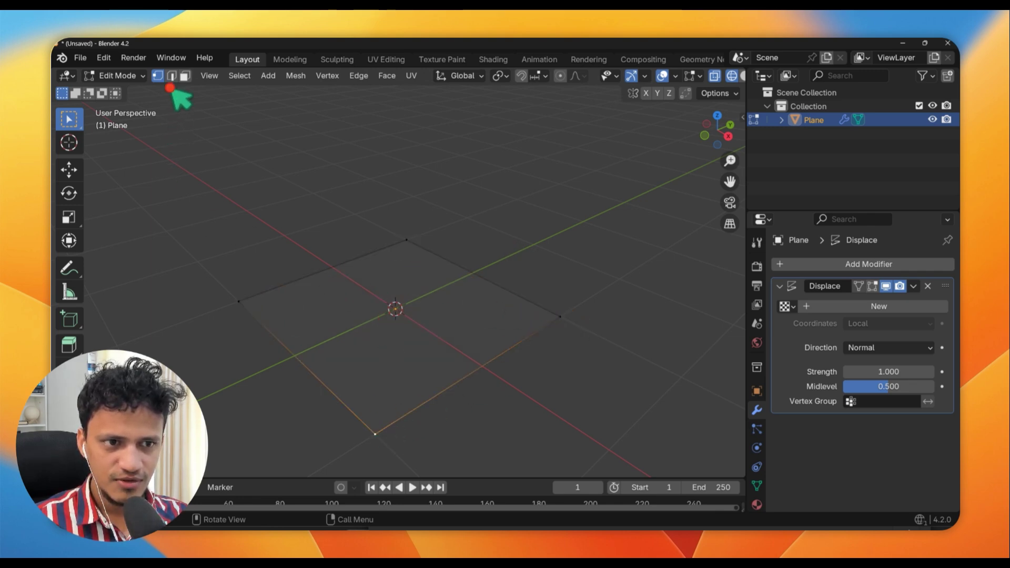
{"action": "left_click_drag", "start_coordinate": [205, 214], "coordinate": [631, 436]}
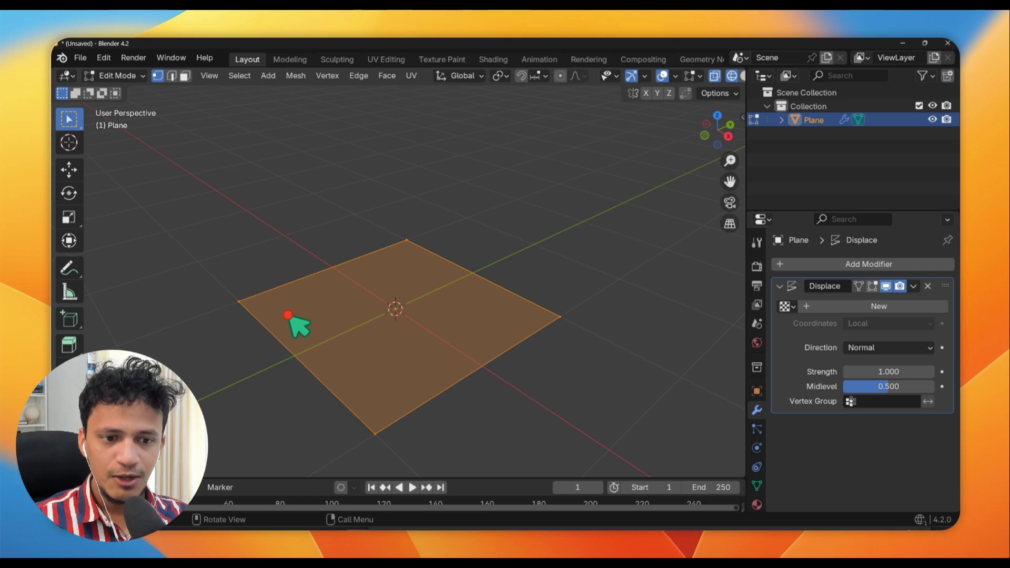
{"action": "middle_click_drag", "start_coordinate": [372, 308], "coordinate": [439, 259]}
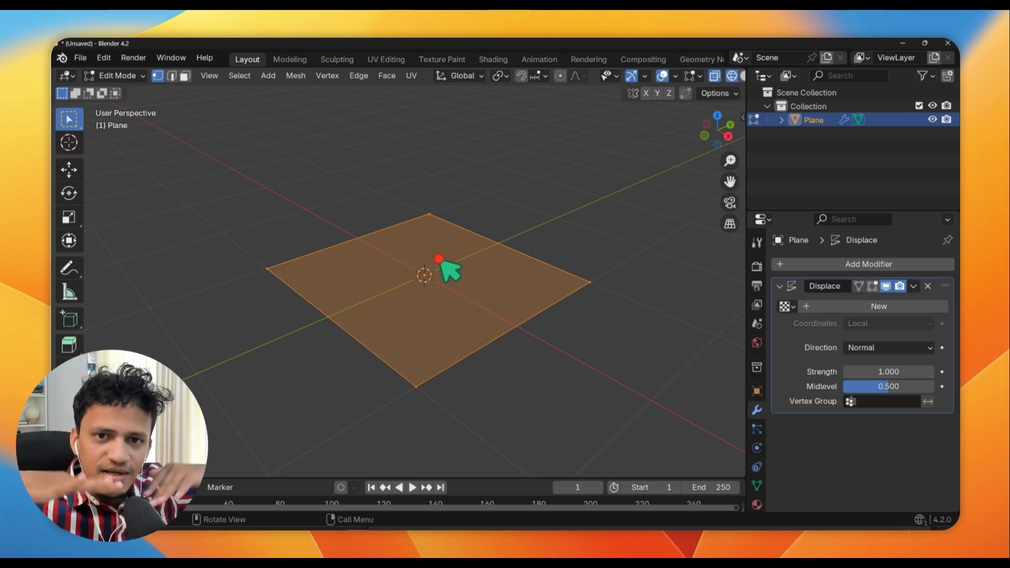
Subdivide the plane six times into a dense grid
{"action": "right_click", "coordinate": [439, 259]}
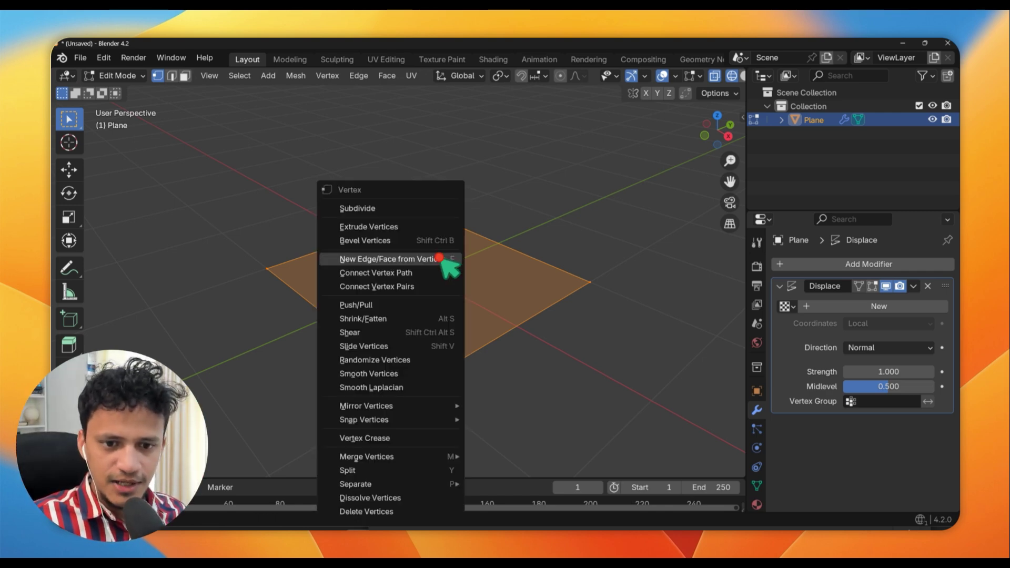
{"action": "left_click", "coordinate": [410, 209]}
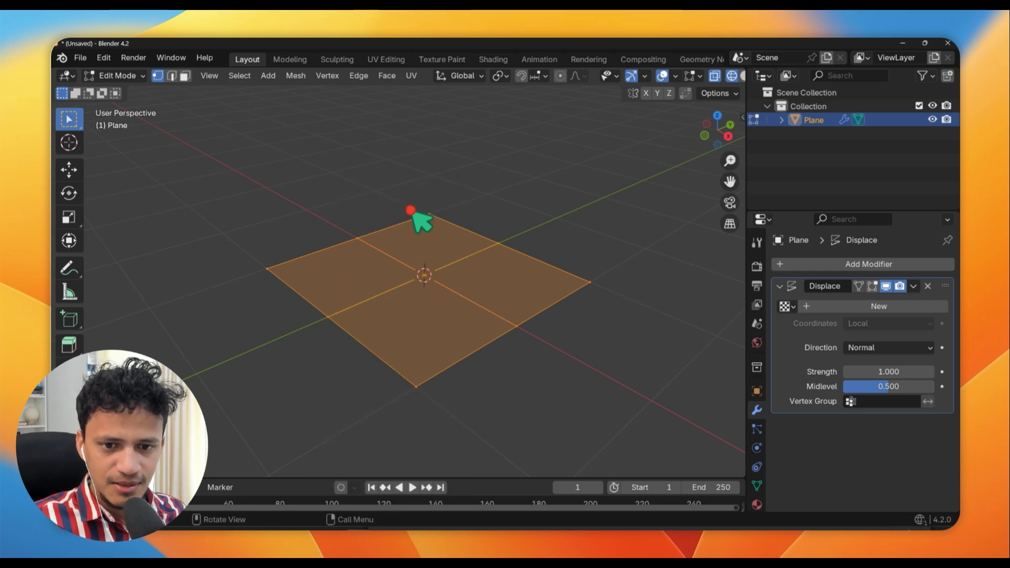
{"action": "right_click", "coordinate": [440, 244]}
{"action": "left_click", "coordinate": [432, 208]}
{"action": "right_click", "coordinate": [440, 216]}
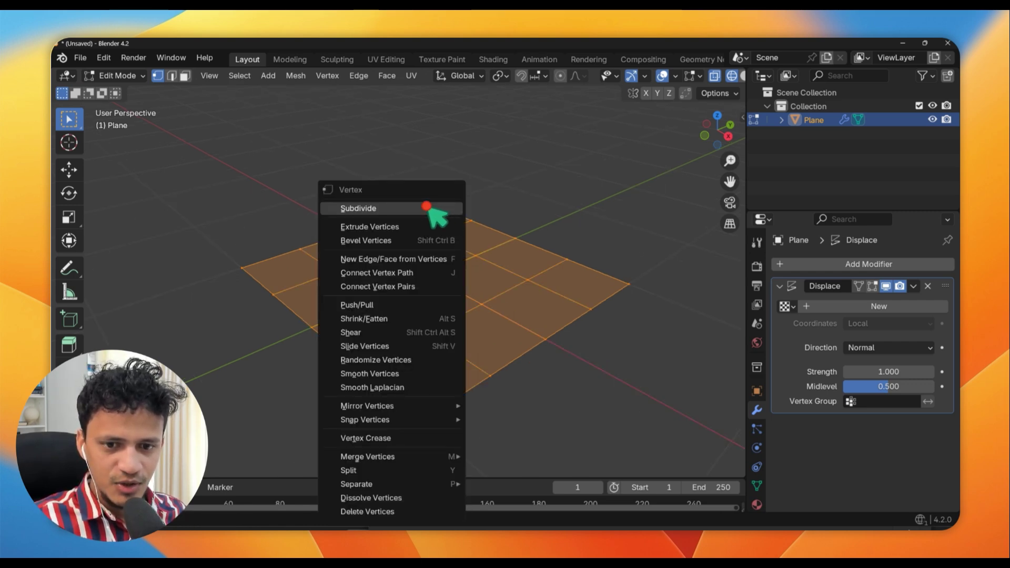
{"action": "left_click", "coordinate": [426, 208]}
{"action": "right_click", "coordinate": [461, 234]}
{"action": "left_click", "coordinate": [426, 209]}
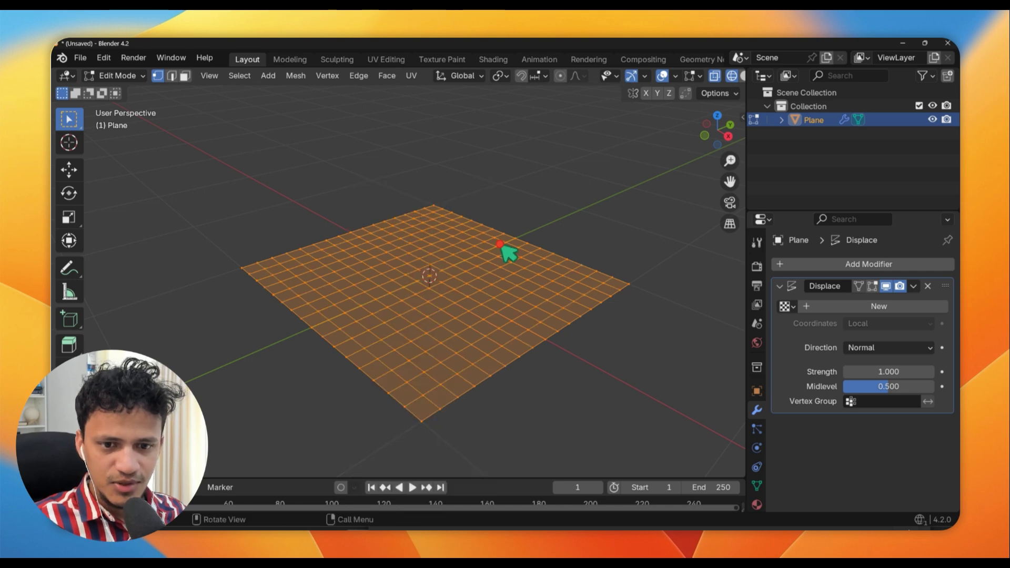
{"action": "right_click", "coordinate": [500, 245]}
{"action": "left_click", "coordinate": [448, 208]}
{"action": "scroll", "coordinate": [507, 260], "scroll_direction": "up", "scroll_amount": 3}
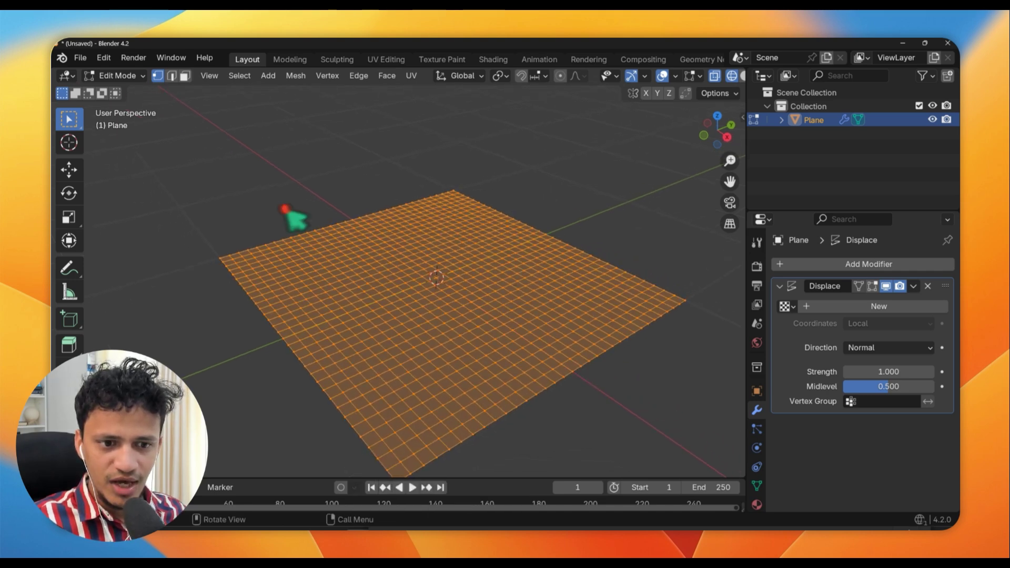
{"action": "right_click", "coordinate": [410, 209]}
{"action": "left_click", "coordinate": [400, 209]}
{"action": "mouse_move", "coordinate": [521, 255]}
{"action": "middle_mouse_down"}
{"action": "mouse_move", "coordinate": [538, 263]}
{"action": "mouse_move", "coordinate": [534, 242]}
{"action": "middle_mouse_up"}
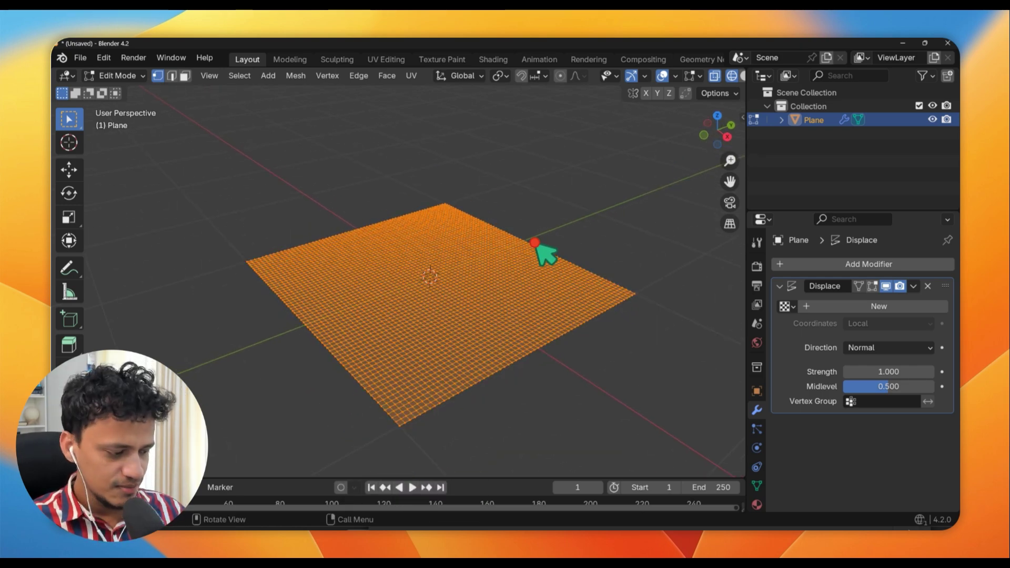
Return to Object Mode with solid shading and create a new texture for the Displace modifier
{"action": "key", "text": "Tab"}
{"action": "scroll", "coordinate": [528, 286], "scroll_direction": "down", "scroll_amount": 3}
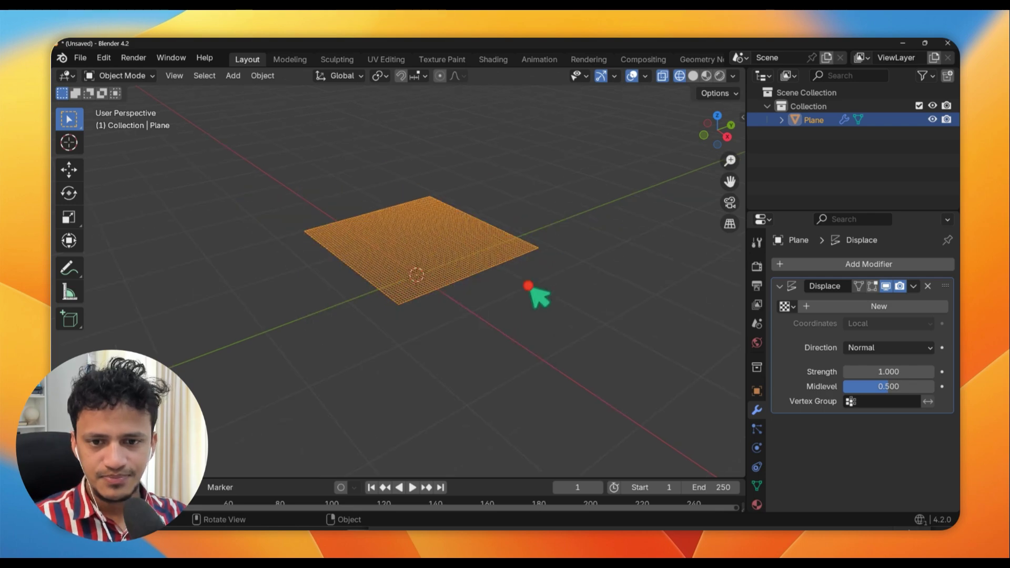
{"action": "left_click", "coordinate": [693, 75]}
{"action": "middle_click_drag", "start_coordinate": [665, 131], "coordinate": [566, 241], "text": "shift"}
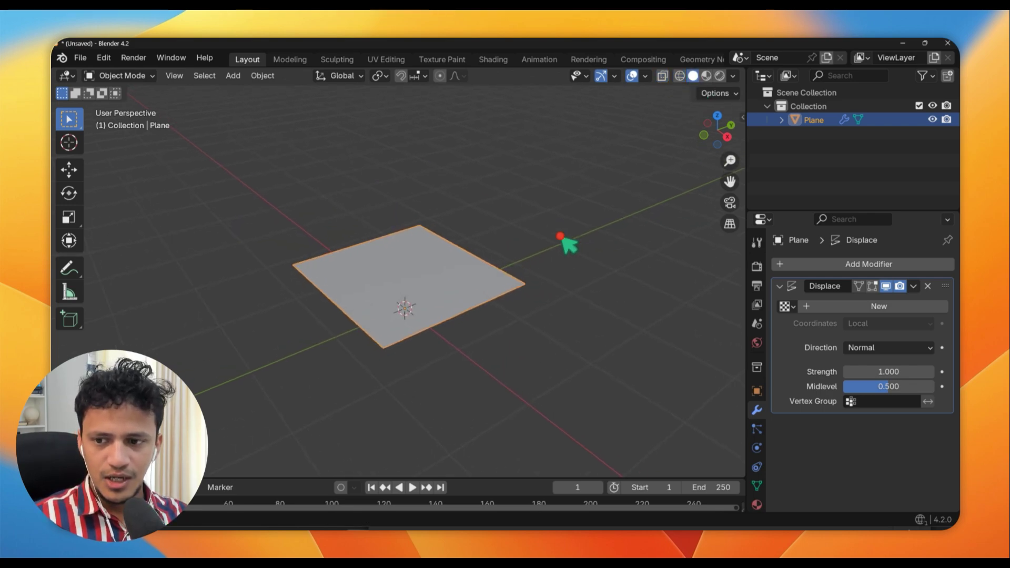
{"action": "left_click", "coordinate": [880, 310]}
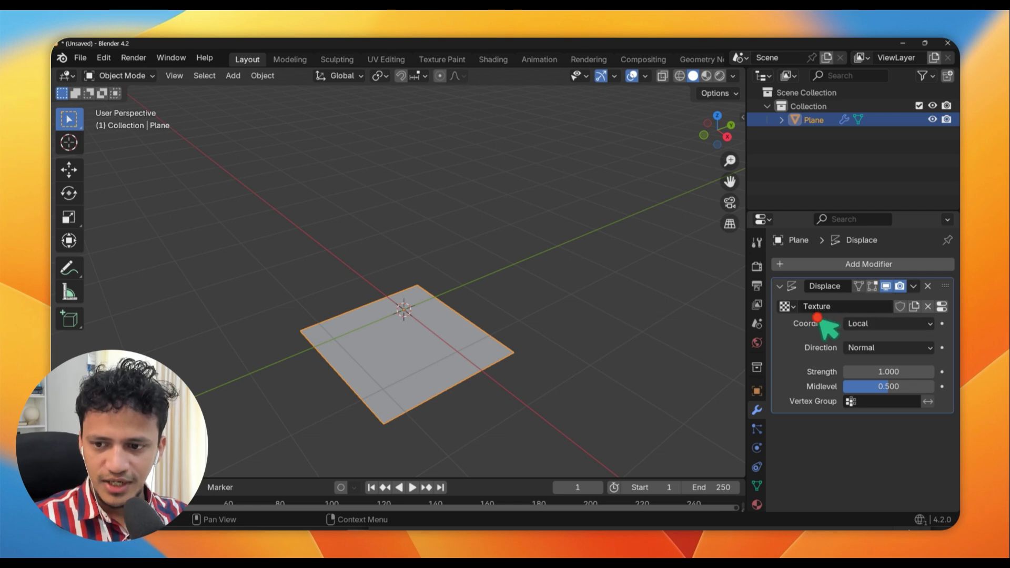
Set the displacement texture's type to Clouds in Texture Properties
{"action": "scroll", "coordinate": [757, 447], "scroll_direction": "down", "scroll_amount": 2}
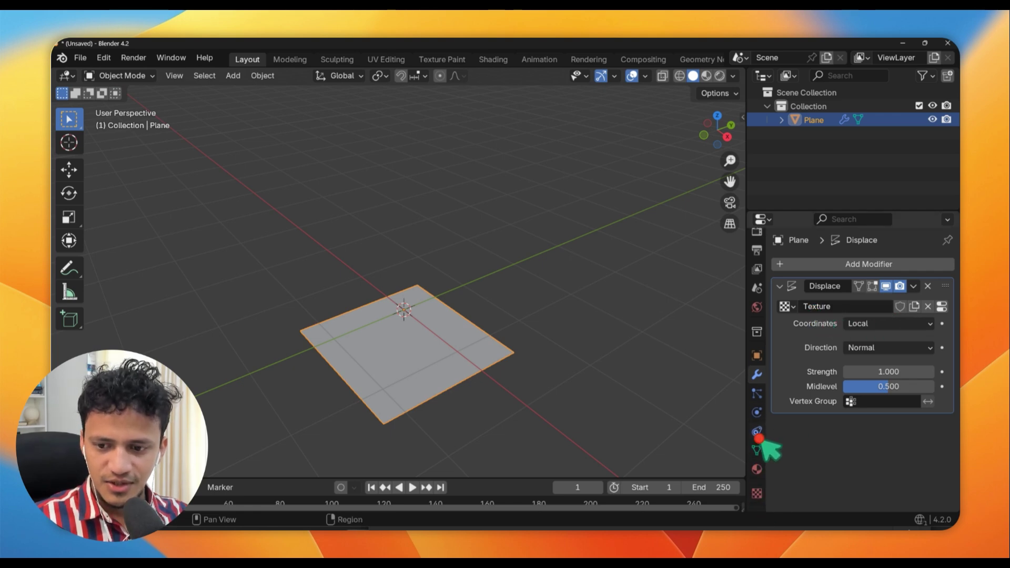
{"action": "left_click", "coordinate": [758, 495]}
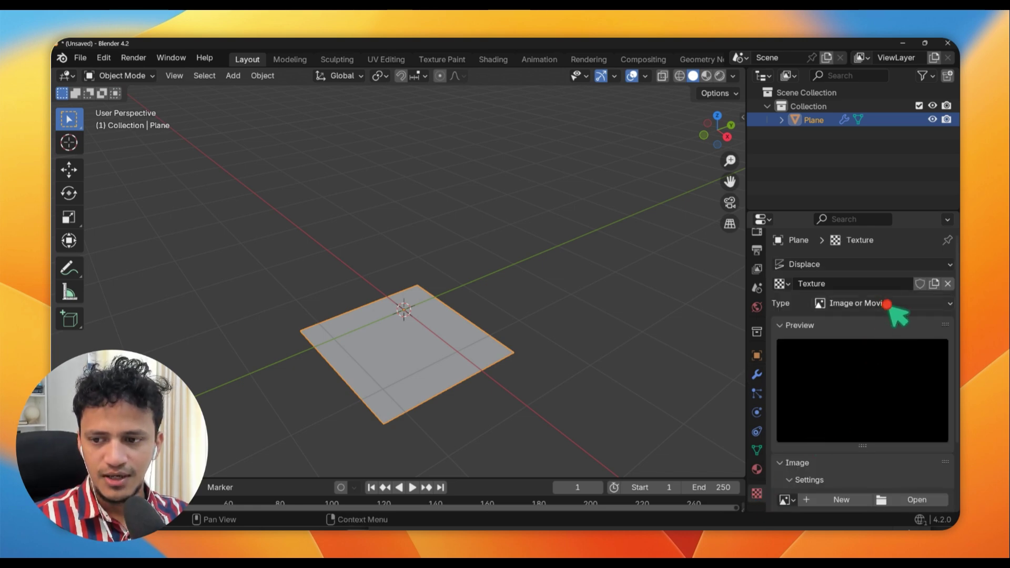
{"action": "left_click", "coordinate": [907, 303]}
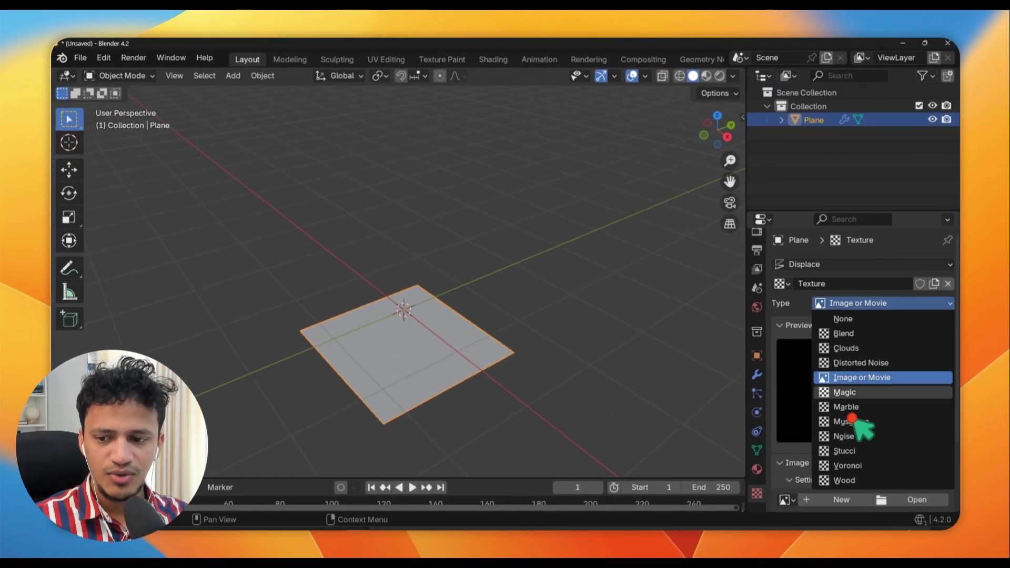
{"action": "left_click", "coordinate": [860, 348]}
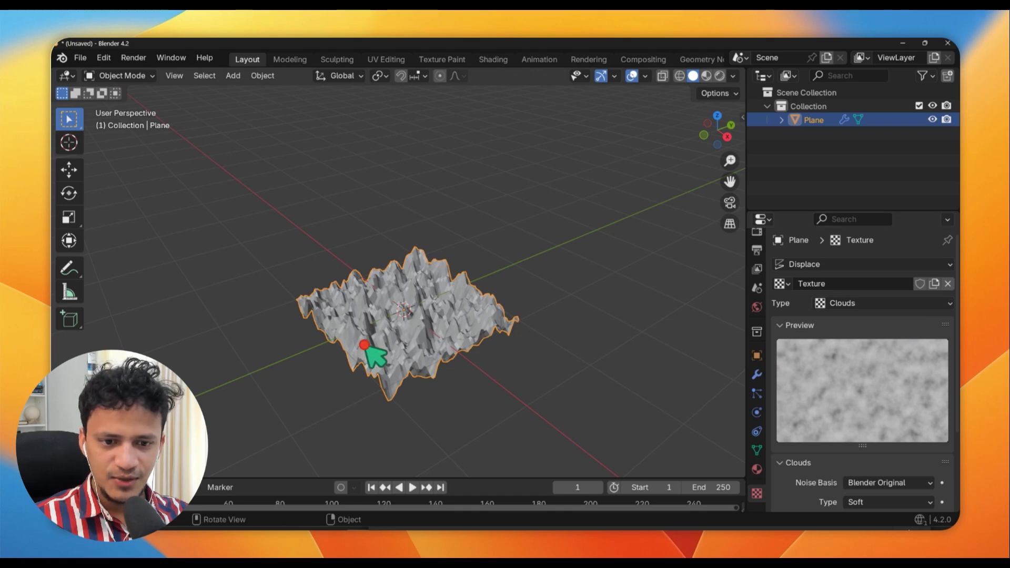
{"action": "middle_click_drag", "start_coordinate": [364, 344], "coordinate": [500, 327]}
{"action": "key", "text": "ctrl+alt+space"}
{"action": "key", "text": "ctrl+alt+space"}
{"action": "scroll", "coordinate": [415, 388], "scroll_direction": "up", "scroll_amount": 5}
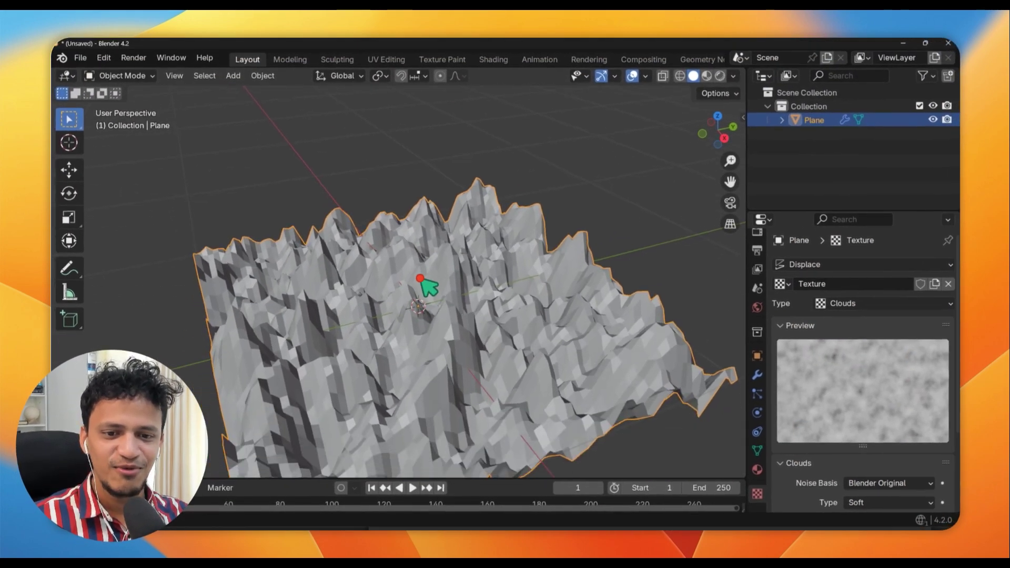
{"action": "scroll", "coordinate": [415, 263], "scroll_direction": "down", "scroll_amount": 6}
{"action": "middle_click_drag", "start_coordinate": [417, 247], "coordinate": [497, 231]}
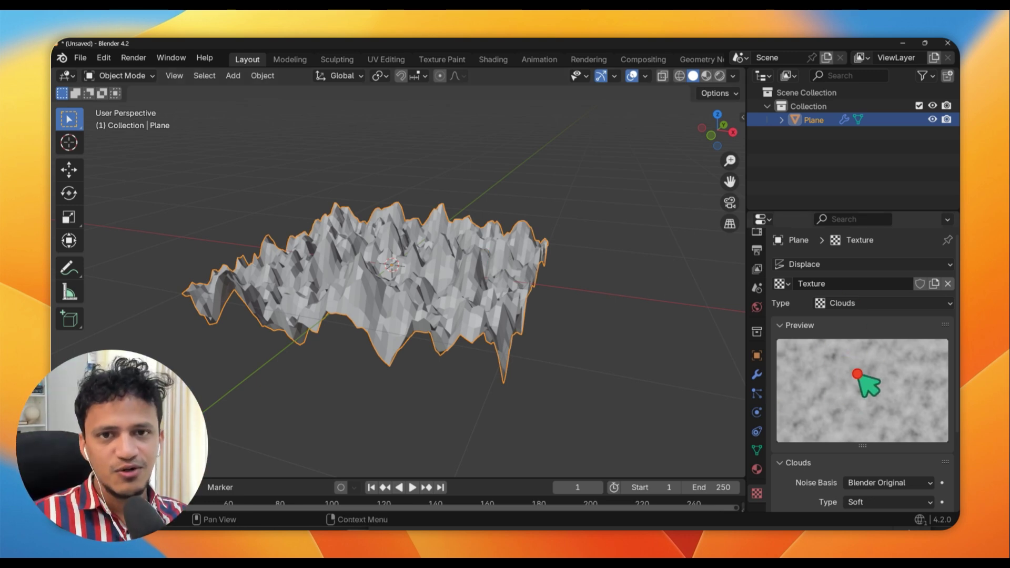
{"action": "middle_click_drag", "start_coordinate": [547, 345], "coordinate": [632, 375]}
Set the Clouds size to 1.54, depth to 4 and nabla to 0.00
{"action": "scroll", "coordinate": [873, 387], "scroll_direction": "down", "scroll_amount": 5}
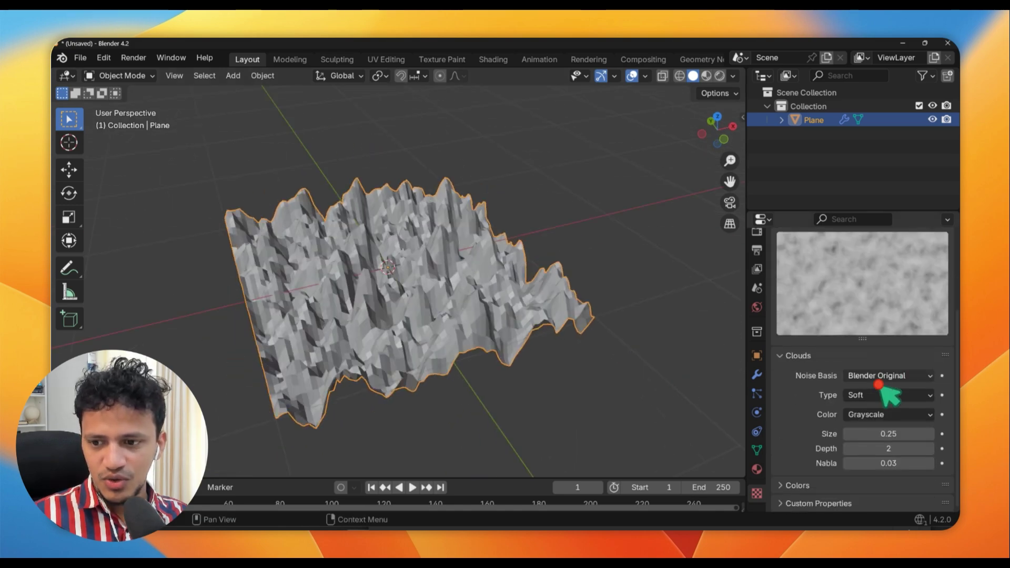
{"action": "left_click_drag", "start_coordinate": [868, 434], "coordinate": [158, 151]}
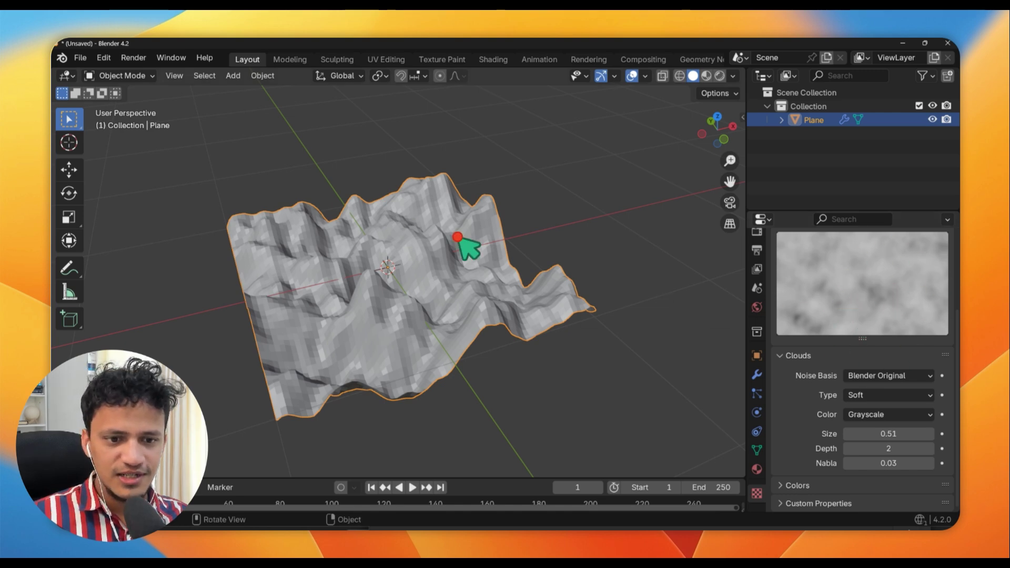
{"action": "middle_click_drag", "start_coordinate": [458, 237], "coordinate": [557, 309]}
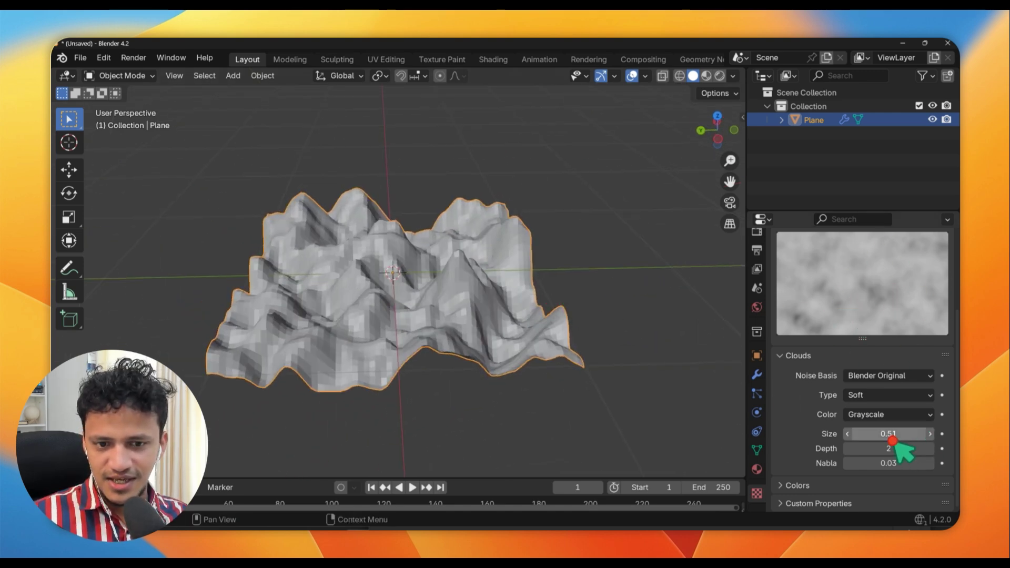
{"action": "left_click_drag", "start_coordinate": [893, 441], "coordinate": [877, 295]}
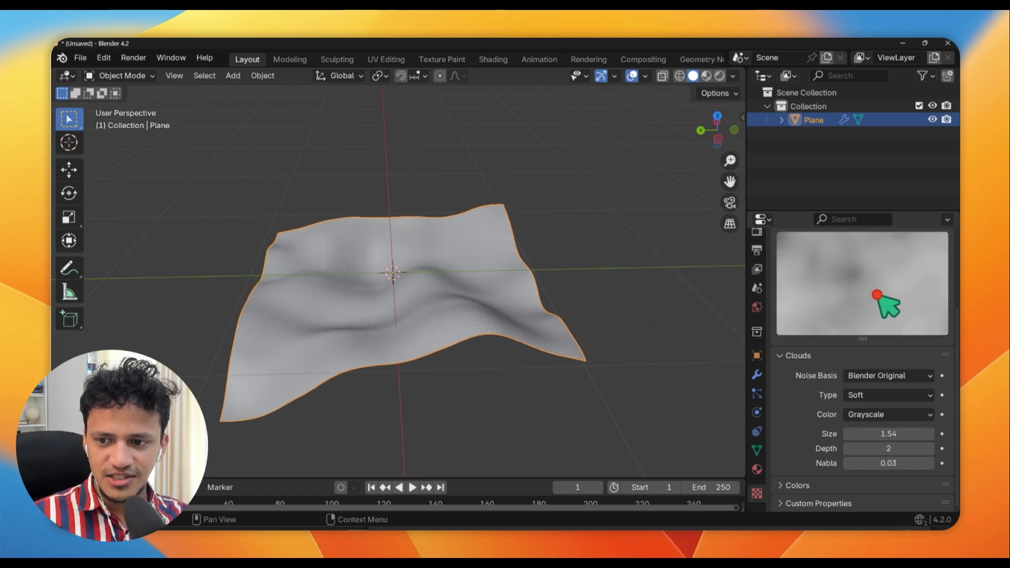
{"action": "middle_click_drag", "start_coordinate": [487, 345], "coordinate": [640, 320]}
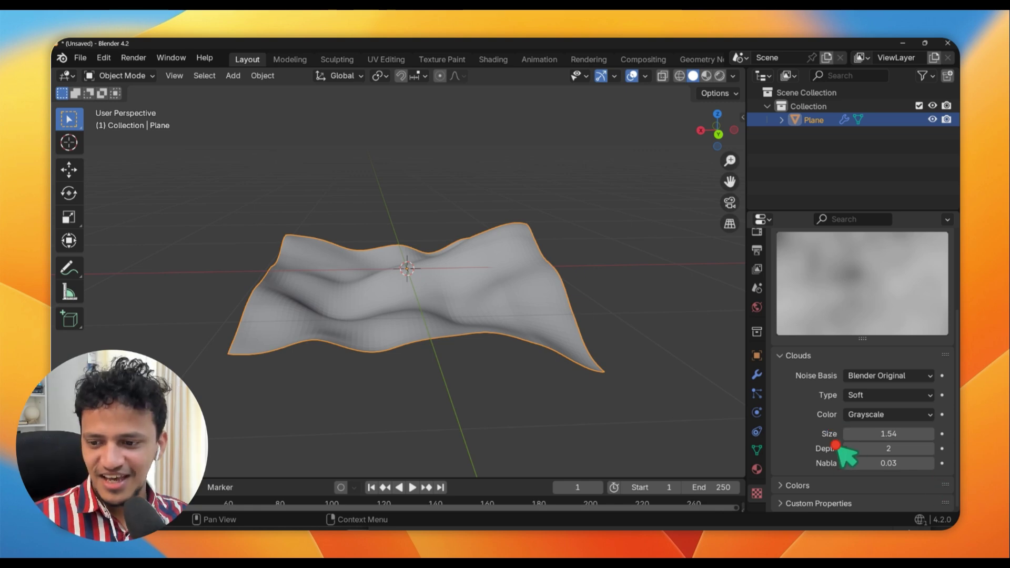
{"action": "left_click_drag", "start_coordinate": [837, 447], "coordinate": [179, 156]}
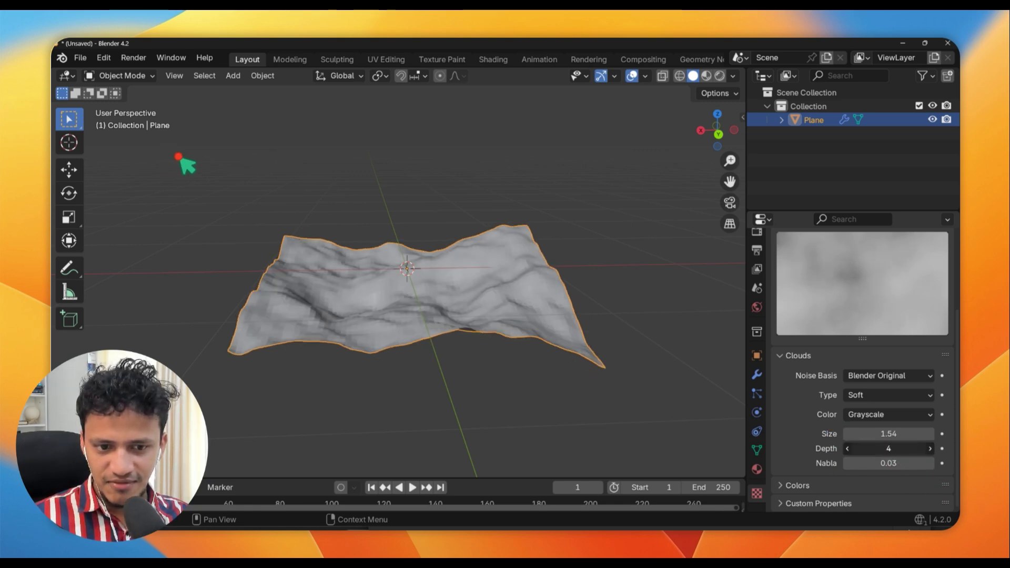
{"action": "middle_click_drag", "start_coordinate": [489, 337], "coordinate": [563, 378]}
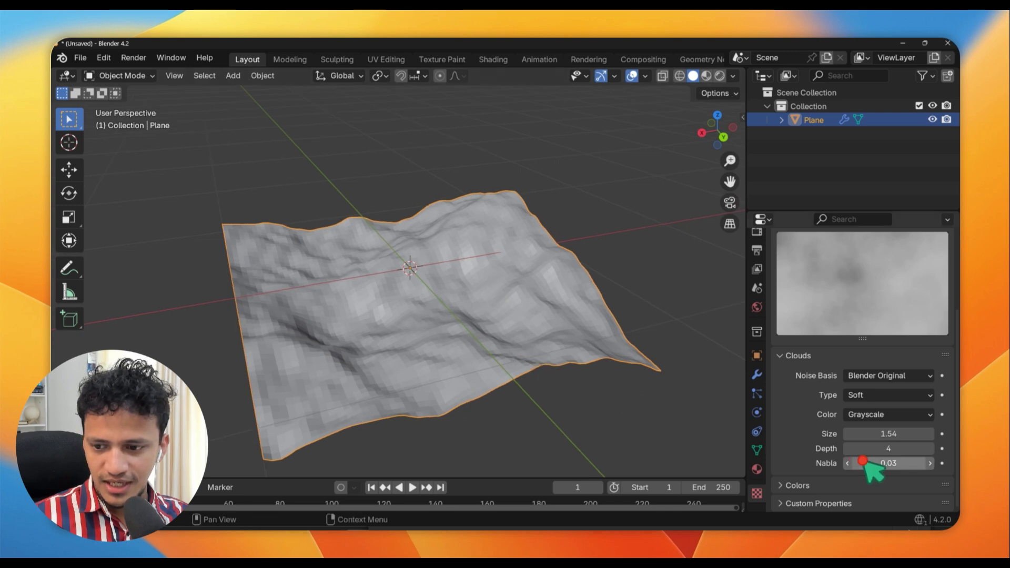
{"action": "left_click_drag", "start_coordinate": [911, 469], "coordinate": [195, 182]}
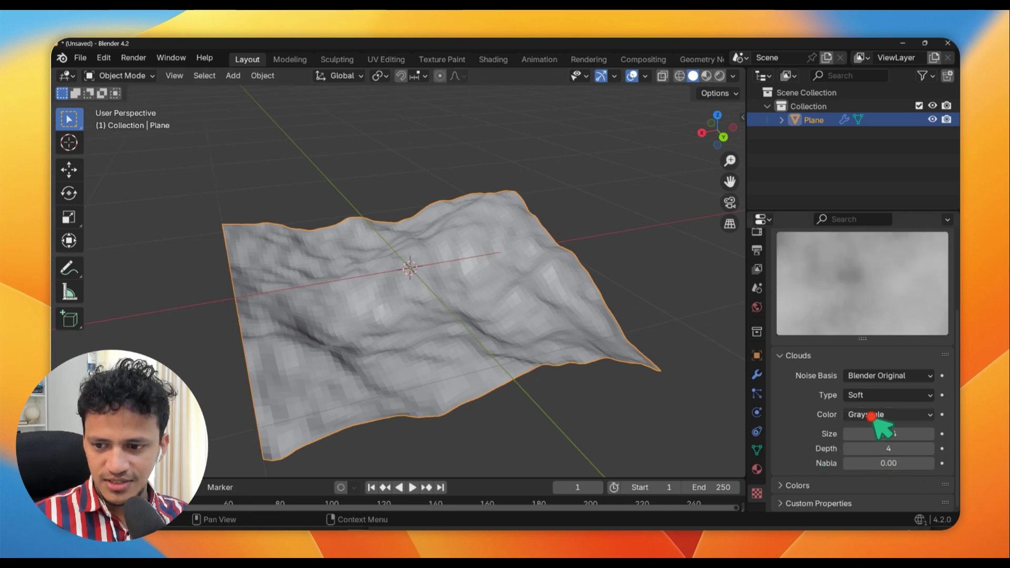
Try the Voronoi F3 and Improved Perlin noise bases on the Clouds texture
{"action": "left_click", "coordinate": [912, 377]}
{"action": "left_click", "coordinate": [895, 315]}
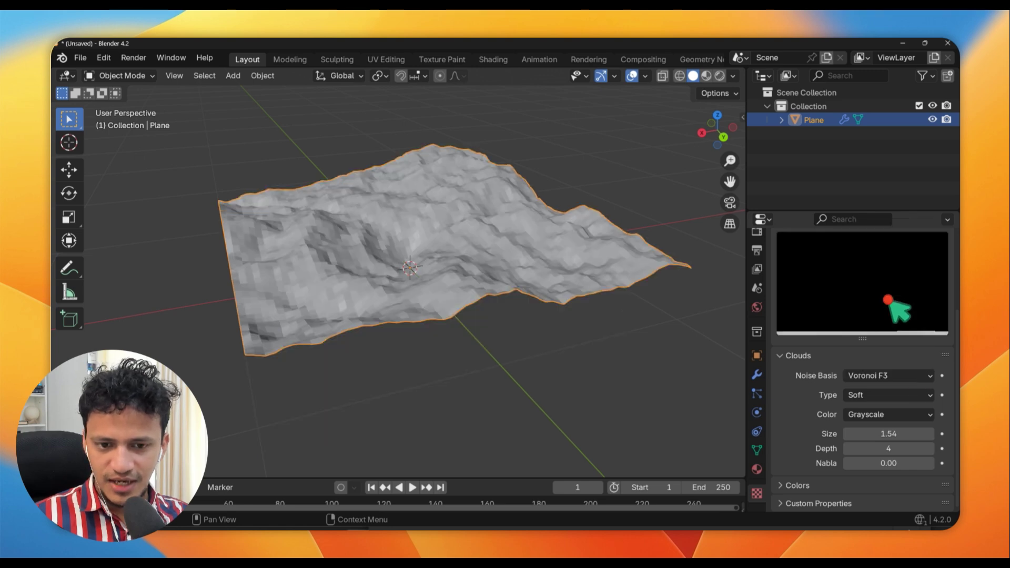
{"action": "left_click", "coordinate": [896, 377]}
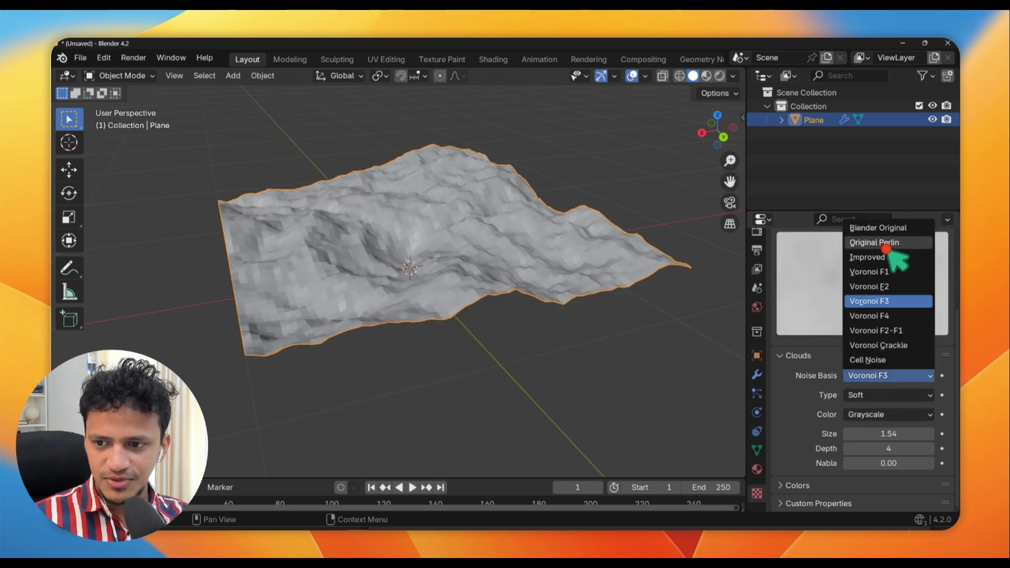
{"action": "left_click", "coordinate": [897, 258]}
{"action": "middle_click_drag", "start_coordinate": [659, 302], "coordinate": [457, 312]}
{"action": "scroll", "coordinate": [537, 316], "scroll_direction": "down", "scroll_amount": 5}
Revert the noise basis to Blender Original and lower the Clouds size to 0.80
{"action": "key", "text": "ctrl+z"}
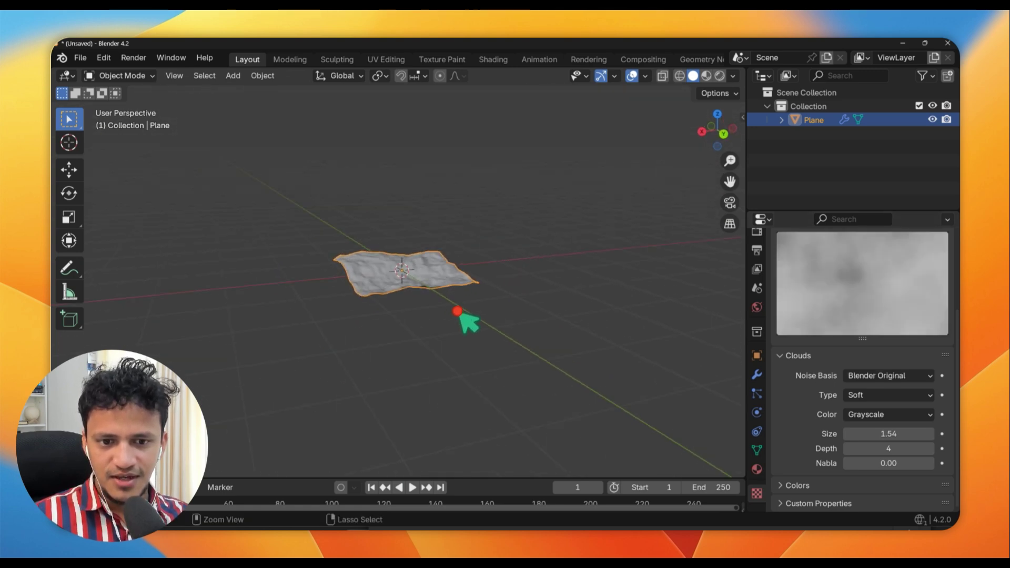
{"action": "mouse_move", "coordinate": [845, 433]}
{"action": "left_mouse_down"}
{"action": "mouse_move", "coordinate": [891, 433]}
{"action": "mouse_move", "coordinate": [854, 433]}
{"action": "left_mouse_up"}
{"action": "scroll", "coordinate": [409, 334], "scroll_direction": "up", "scroll_amount": 5}
{"action": "middle_click_drag", "start_coordinate": [426, 342], "coordinate": [460, 313]}
{"action": "scroll", "coordinate": [461, 311], "scroll_direction": "up", "scroll_amount": 5}
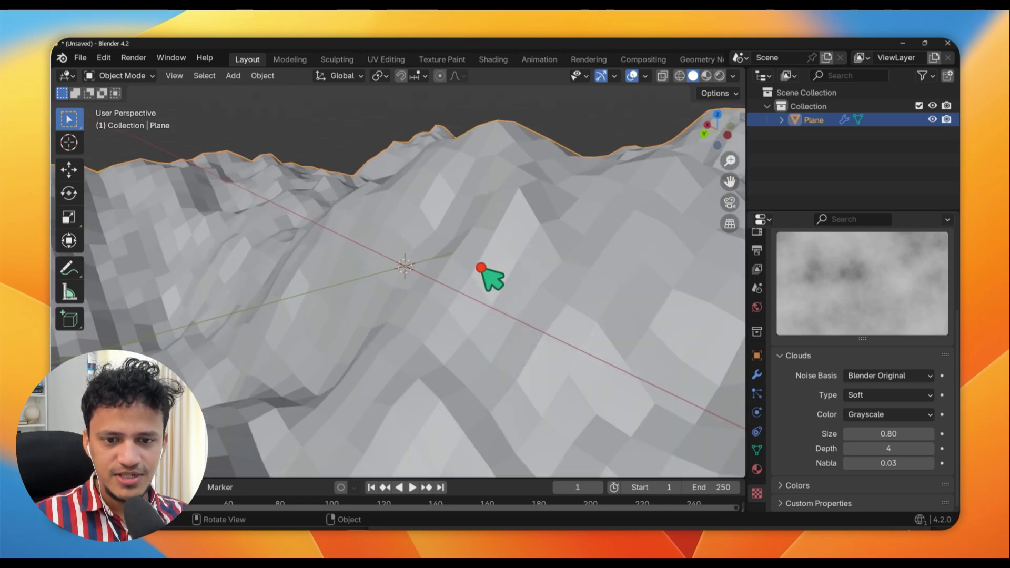
{"action": "scroll", "coordinate": [476, 272], "scroll_direction": "down", "scroll_amount": 5}
Apply Shade Smooth to the terrain plane
{"action": "right_click", "coordinate": [413, 265]}
{"action": "left_click", "coordinate": [412, 263]}
{"action": "scroll", "coordinate": [431, 316], "scroll_direction": "down", "scroll_amount": 4}
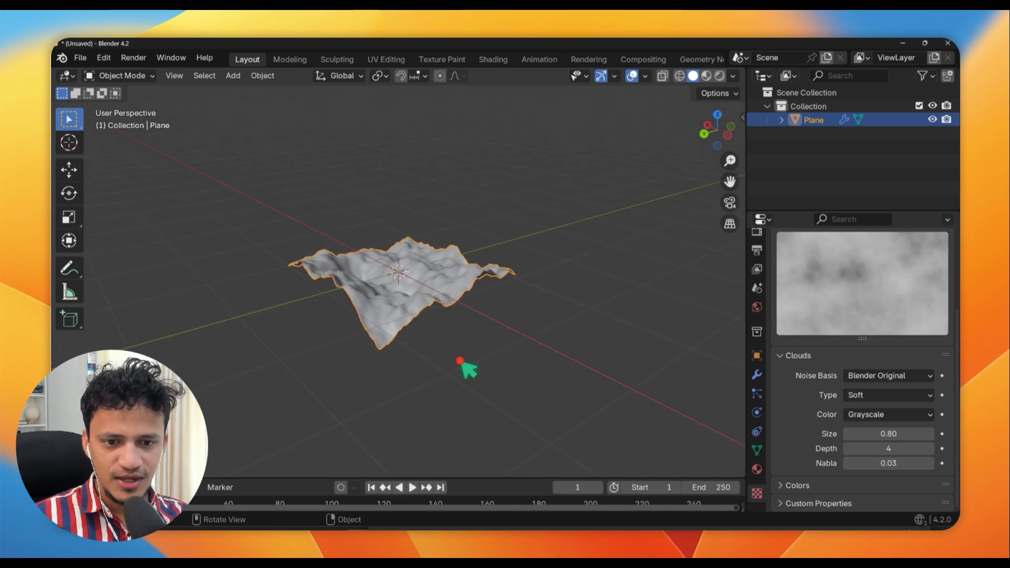
{"action": "middle_click_drag", "start_coordinate": [460, 361], "coordinate": [309, 374]}
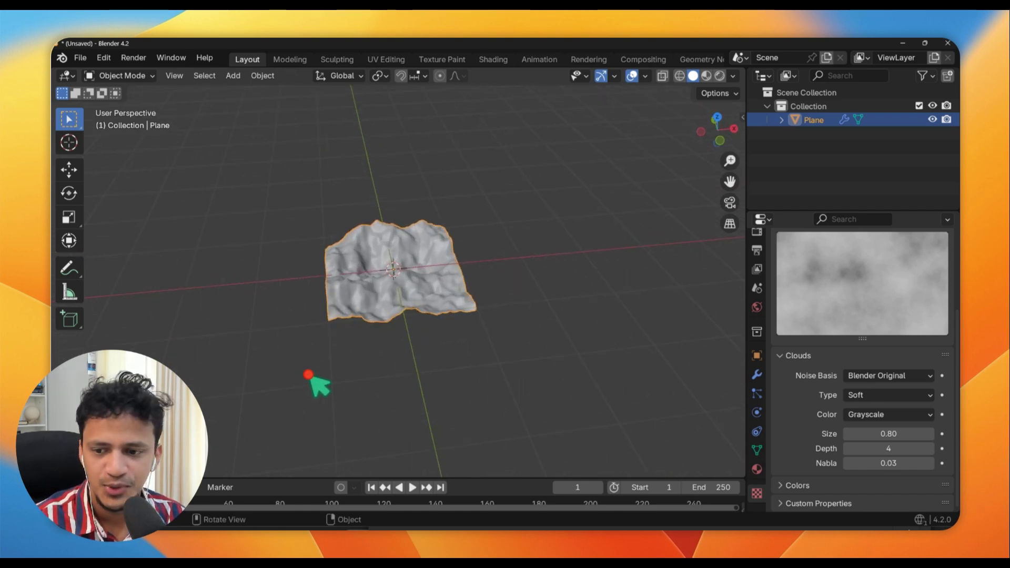
{"action": "left_click", "coordinate": [757, 374]}
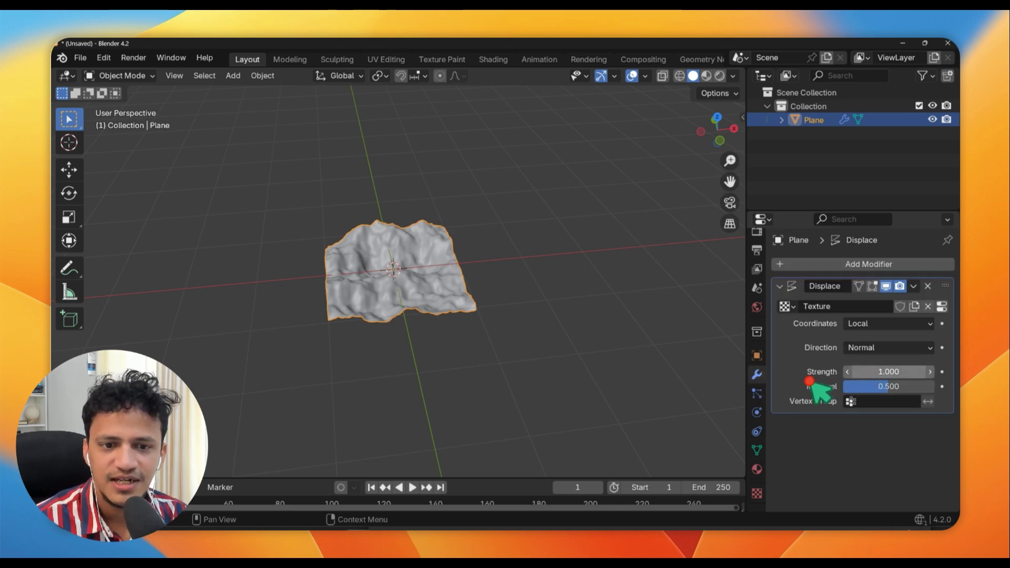
{"action": "scroll", "coordinate": [388, 323], "scroll_direction": "up", "scroll_amount": 5}
{"action": "mouse_move", "coordinate": [388, 323]}
{"action": "middle_mouse_down"}
{"action": "mouse_move", "coordinate": [516, 275]}
{"action": "mouse_move", "coordinate": [495, 271]}
{"action": "mouse_move", "coordinate": [491, 289]}
{"action": "middle_mouse_up"}
{"action": "scroll", "coordinate": [449, 329], "scroll_direction": "down", "scroll_amount": 3}
{"action": "left_click", "coordinate": [69, 268]}
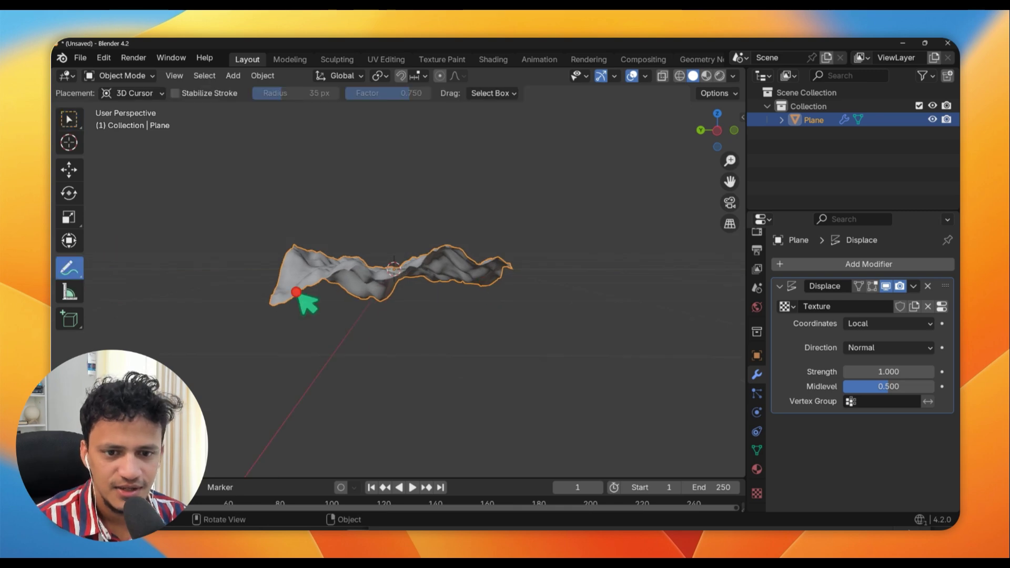
{"action": "left_click_drag", "start_coordinate": [446, 257], "coordinate": [446, 279]}
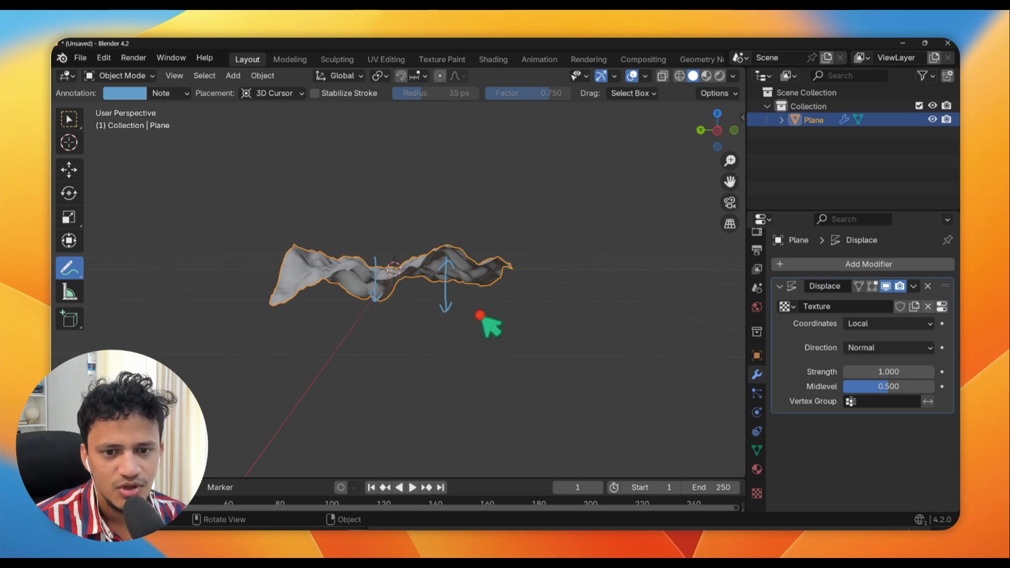
{"action": "middle_click_drag", "start_coordinate": [480, 315], "coordinate": [388, 262]}
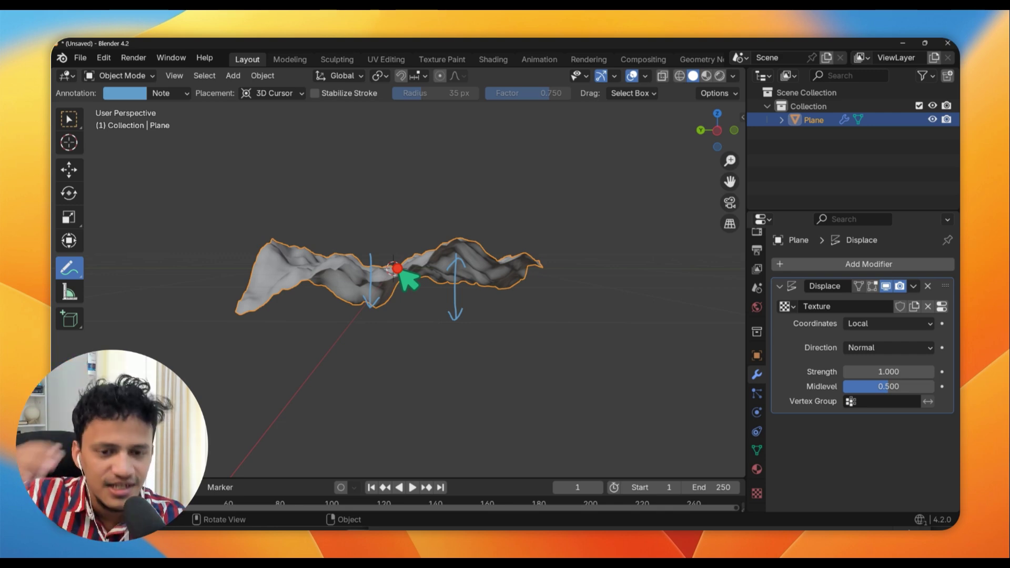
{"action": "left_click", "coordinate": [69, 269]}
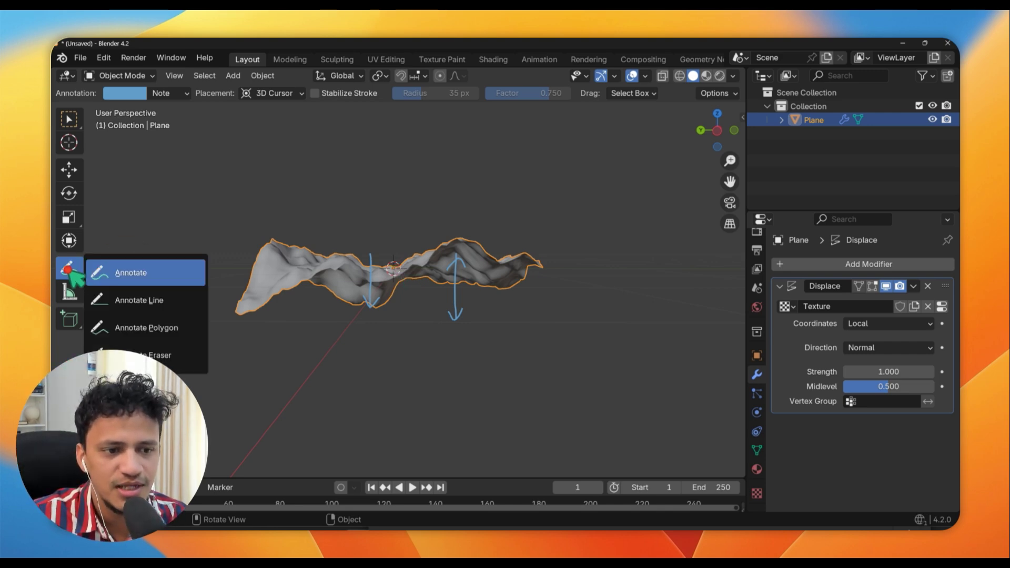
{"action": "left_click", "coordinate": [158, 355]}
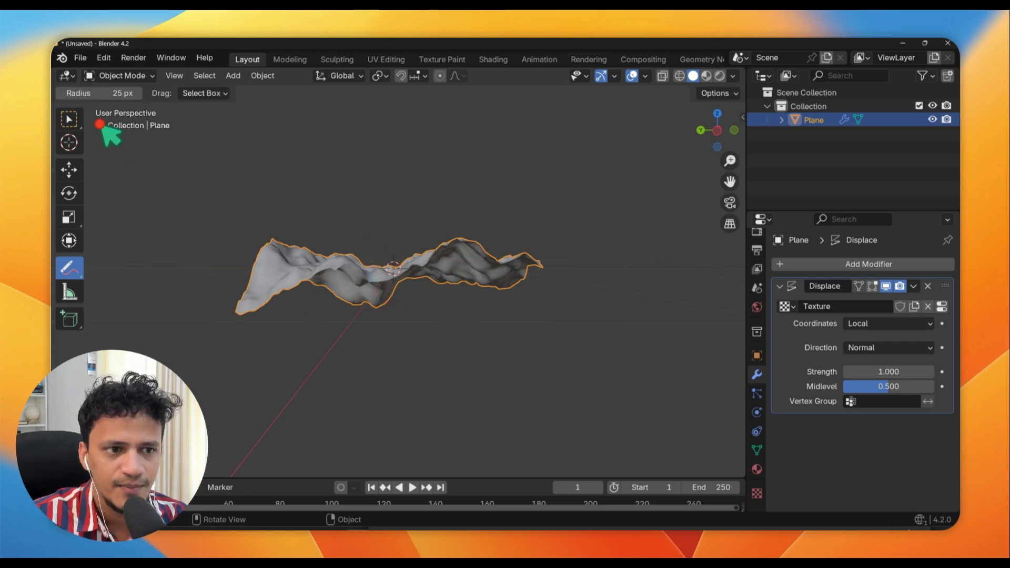
{"action": "left_click", "coordinate": [69, 119]}
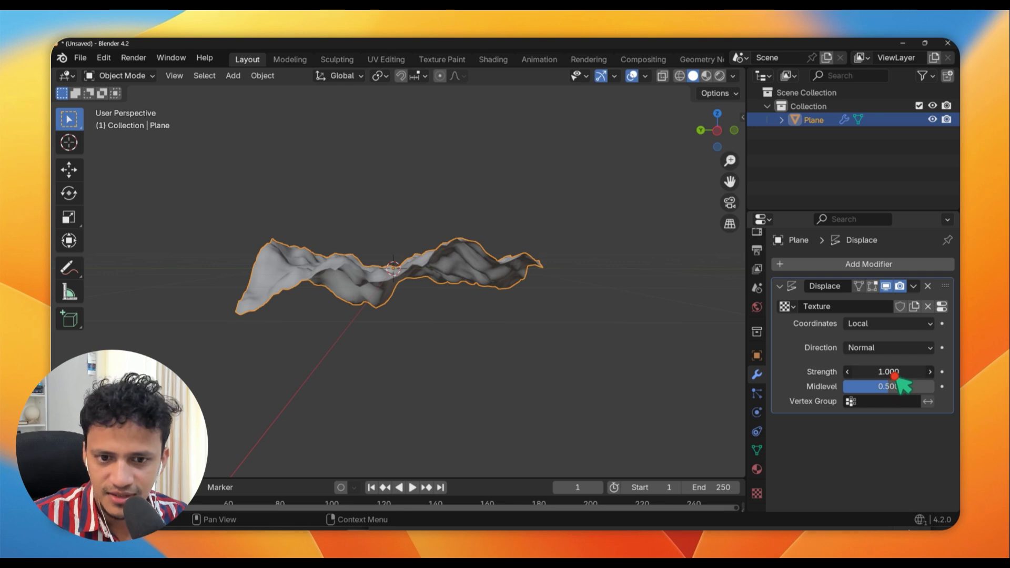
{"action": "left_click_drag", "start_coordinate": [889, 371], "coordinate": [855, 372]}
{"action": "middle_click_drag", "start_coordinate": [697, 350], "coordinate": [398, 299]}
{"action": "middle_click_drag", "start_coordinate": [381, 344], "coordinate": [486, 284]}
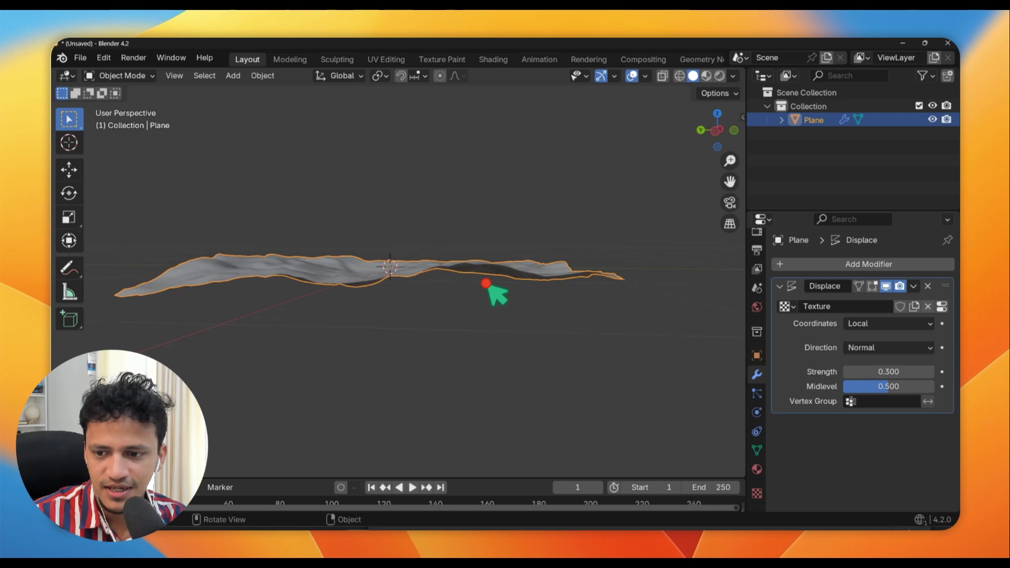
{"action": "left_click_drag", "start_coordinate": [889, 386], "coordinate": [774, 413]}
{"action": "key", "text": "Escape"}
{"action": "scroll", "coordinate": [473, 361], "scroll_direction": "down", "scroll_amount": 2}
{"action": "mouse_move", "coordinate": [473, 361]}
{"action": "middle_mouse_down"}
{"action": "mouse_move", "coordinate": [655, 402]}
{"action": "mouse_move", "coordinate": [463, 368]}
{"action": "middle_mouse_up"}
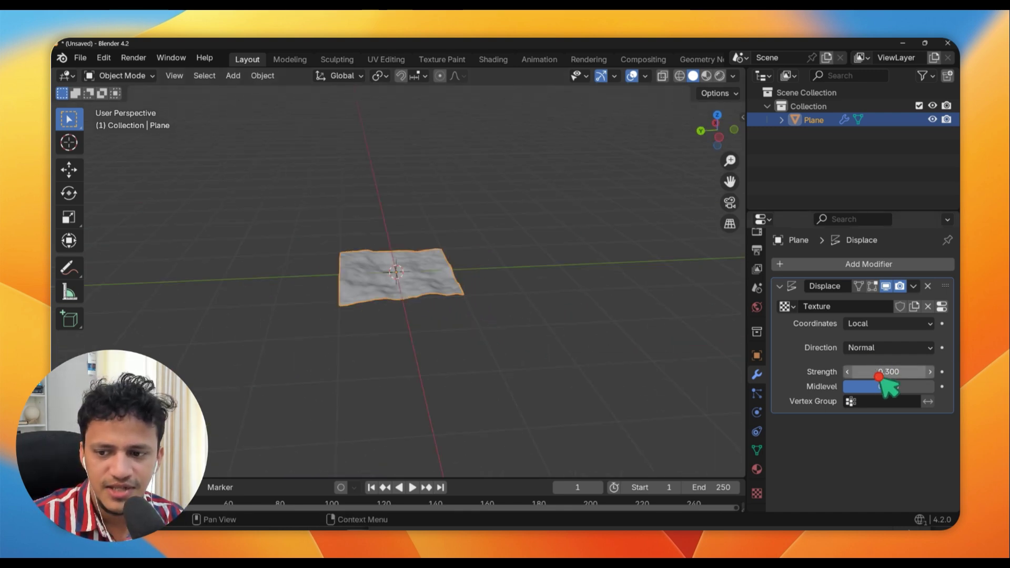
{"action": "left_click_drag", "start_coordinate": [879, 377], "coordinate": [910, 377]}
{"action": "key", "text": "shift+space"}
{"action": "key", "text": "g"}
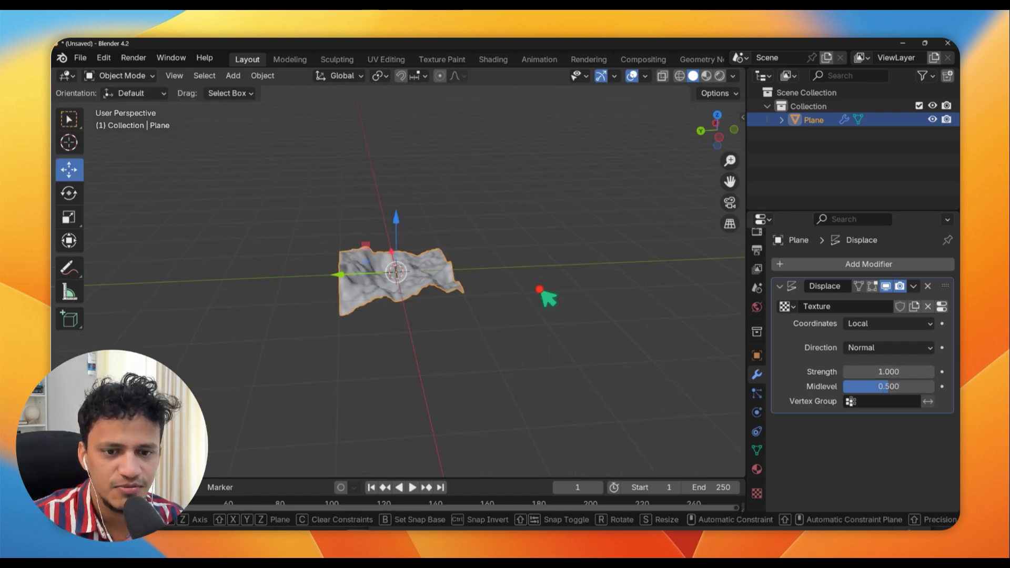
{"action": "middle_click_drag", "start_coordinate": [541, 293], "coordinate": [419, 316]}
{"action": "key", "text": "shift+a"}
Add an icosphere with 3 subdivisions and a 1 m radius beside the terrain
{"action": "mouse_move", "coordinate": [389, 259]}
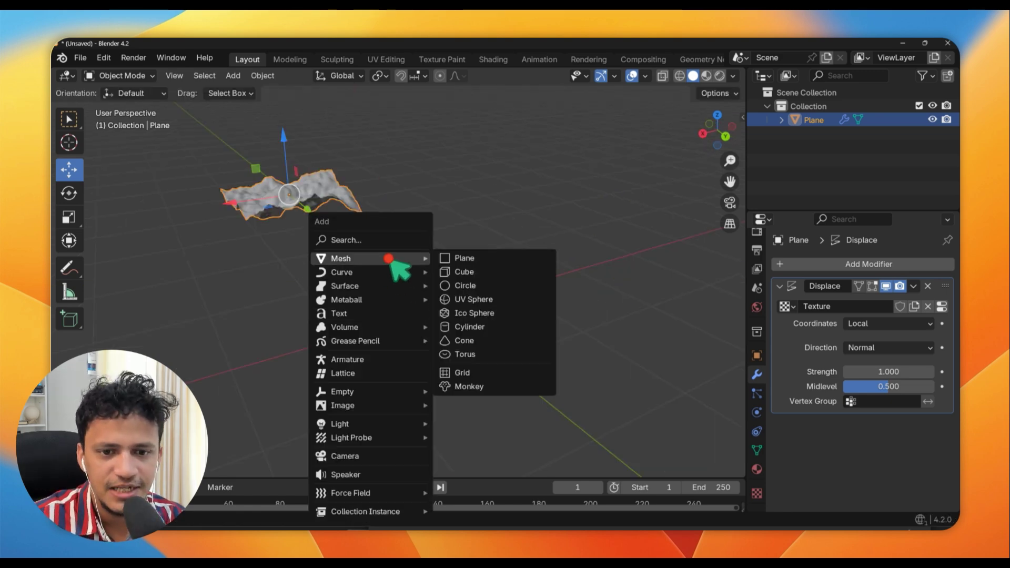
{"action": "left_click", "coordinate": [463, 313]}
{"action": "middle_click_drag", "start_coordinate": [467, 316], "coordinate": [338, 413]}
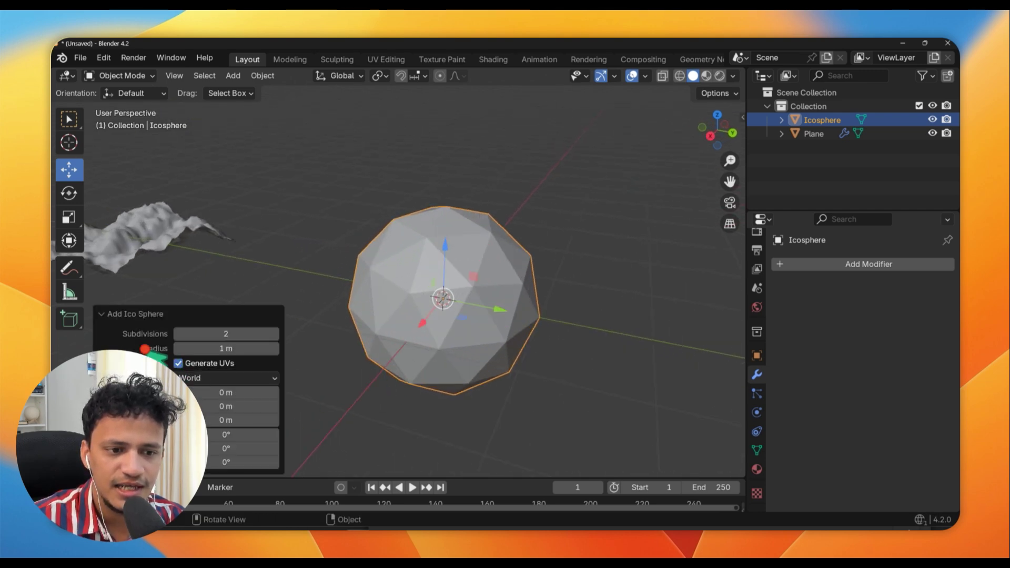
{"action": "left_click", "coordinate": [278, 335]}
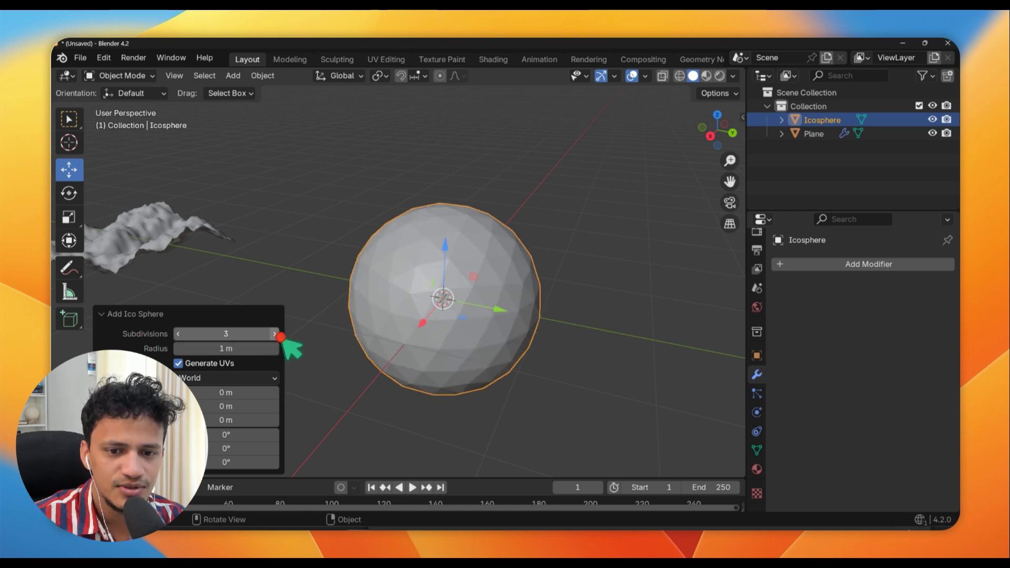
{"action": "left_click", "coordinate": [278, 336]}
{"action": "scroll", "coordinate": [417, 293], "scroll_direction": "down", "scroll_amount": 5}
{"action": "middle_click_drag", "start_coordinate": [418, 293], "coordinate": [451, 322]}
{"action": "scroll", "coordinate": [451, 322], "scroll_direction": "up", "scroll_amount": 5}
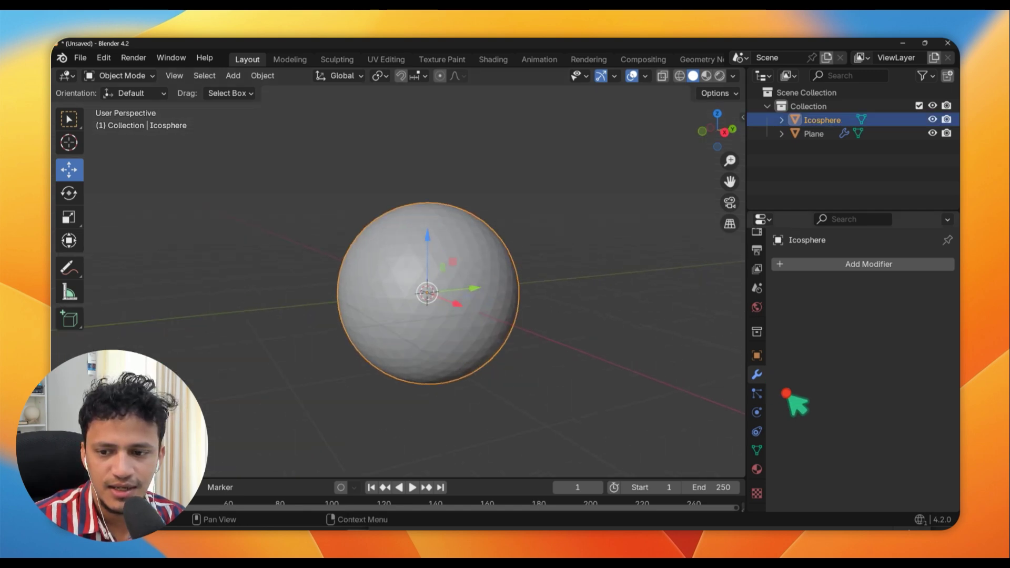
{"action": "left_click", "coordinate": [855, 267]}
Add a Displace modifier to the icosphere and give it a new texture
{"action": "mouse_move", "coordinate": [833, 277]}
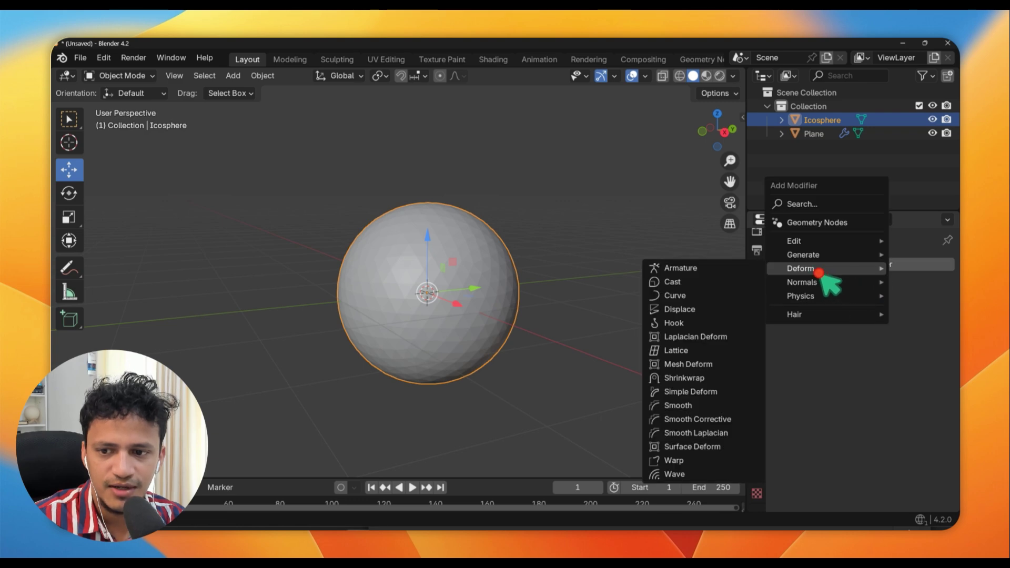
{"action": "left_click", "coordinate": [680, 310]}
{"action": "middle_click_drag", "start_coordinate": [661, 322], "coordinate": [684, 344]}
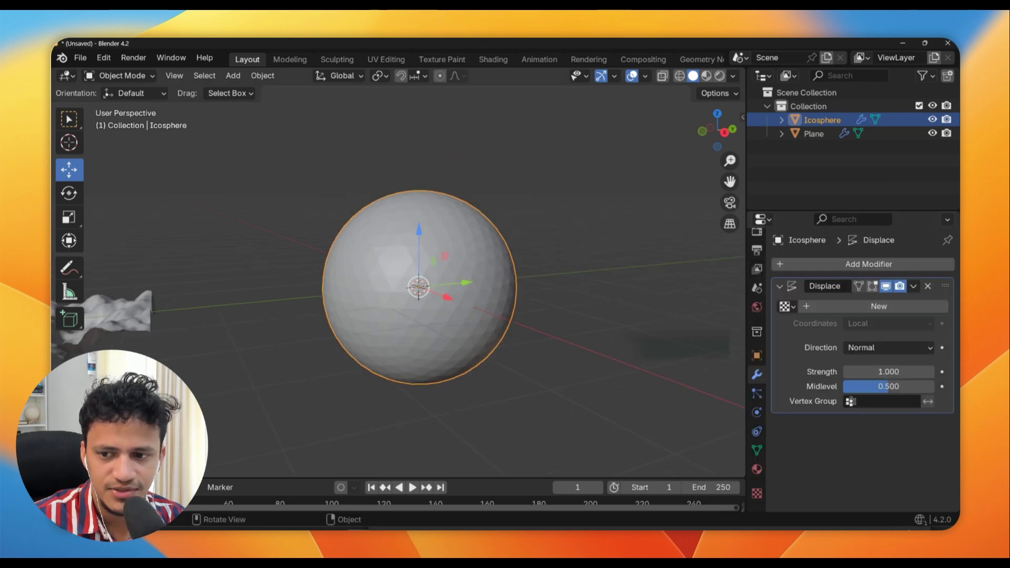
{"action": "left_click", "coordinate": [896, 305]}
{"action": "left_click", "coordinate": [757, 494]}
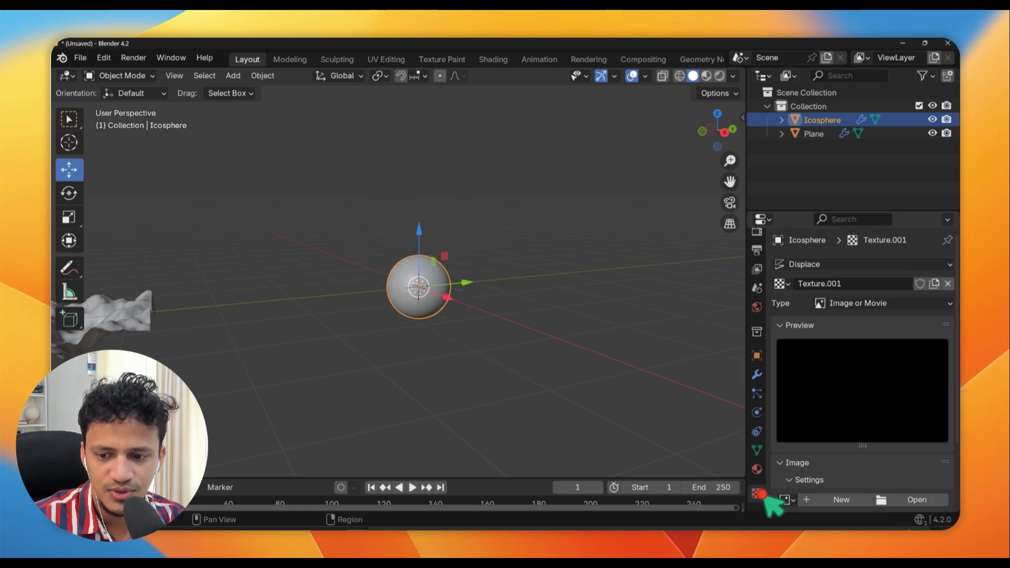
Make the displacement texture a Clouds pattern with size 0.78
{"action": "left_click", "coordinate": [874, 305]}
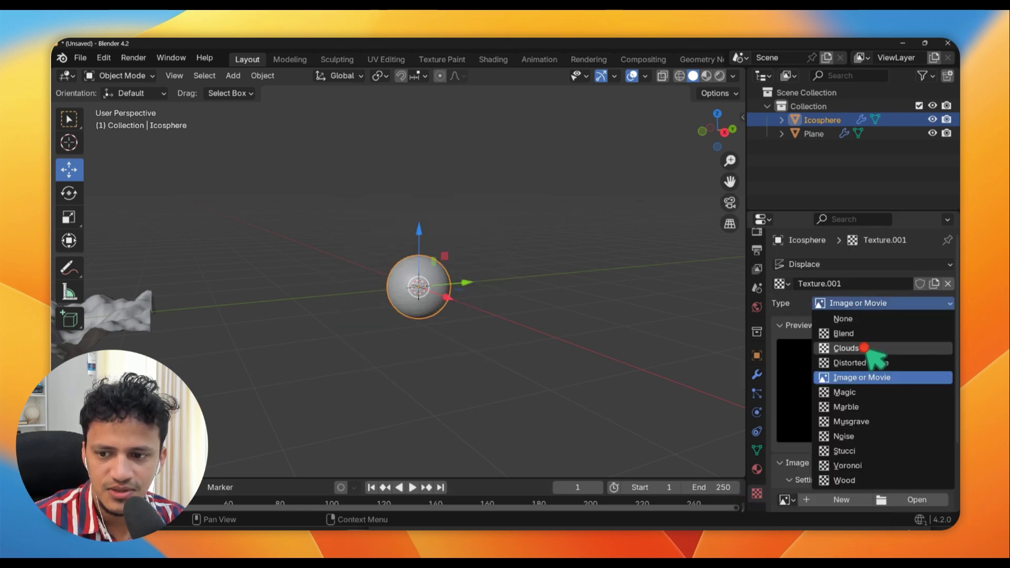
{"action": "left_click", "coordinate": [863, 350]}
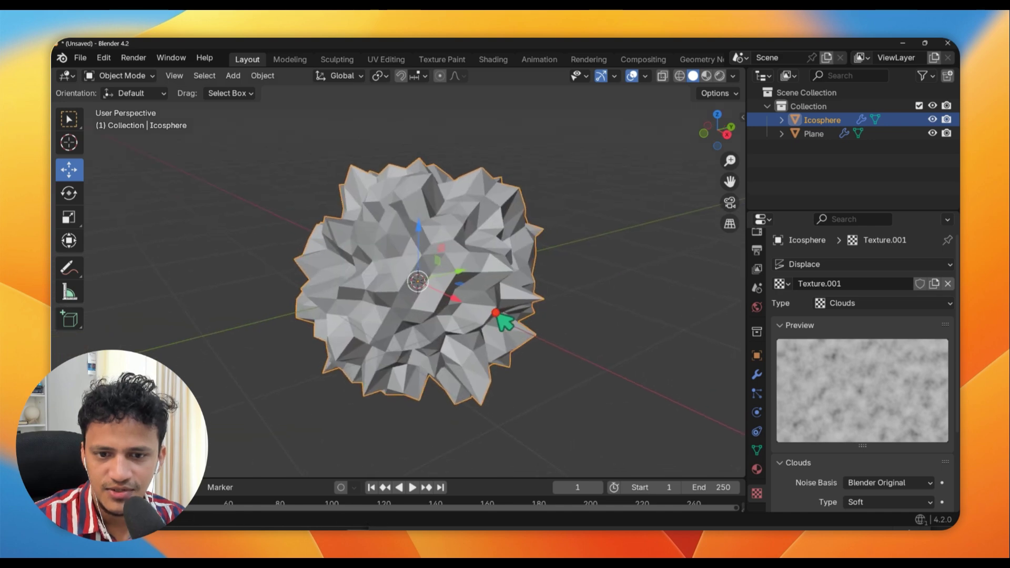
{"action": "scroll", "coordinate": [876, 390], "scroll_direction": "down", "scroll_amount": 5}
{"action": "left_click_drag", "start_coordinate": [893, 428], "coordinate": [192, 162]}
{"action": "middle_click_drag", "start_coordinate": [356, 230], "coordinate": [380, 273]}
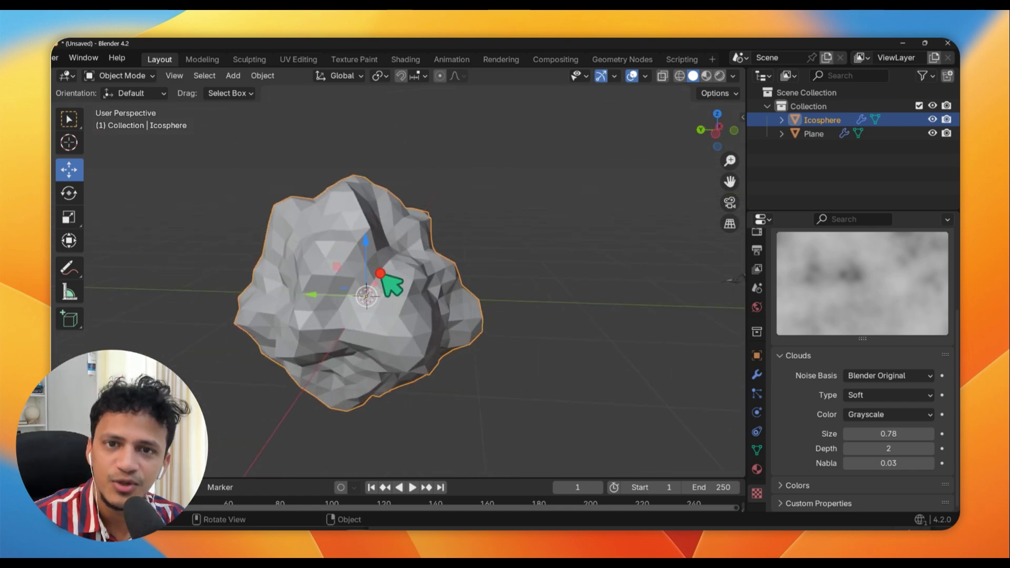
{"action": "left_click", "coordinate": [761, 375]}
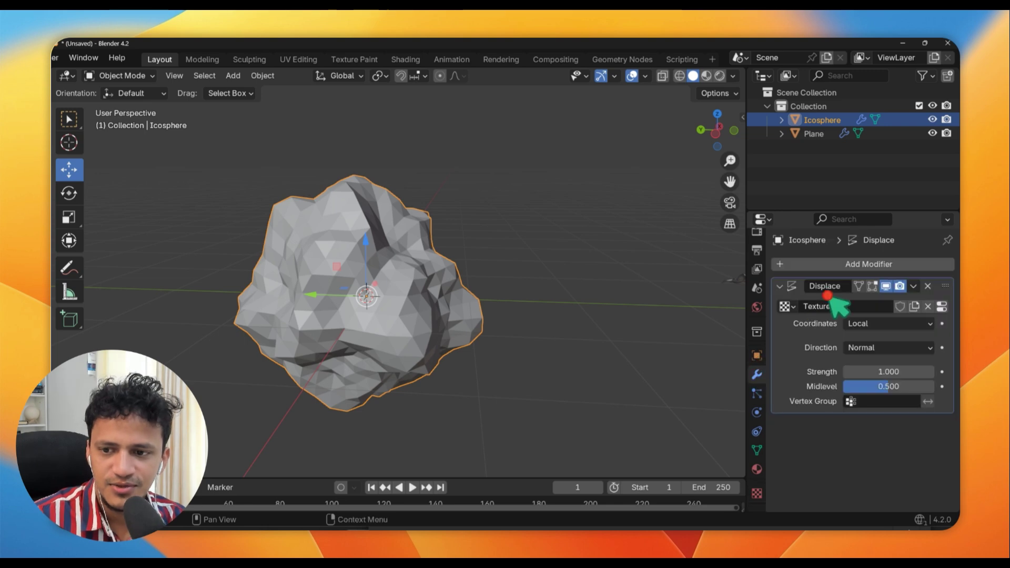
{"action": "left_click", "coordinate": [845, 264]}
Add a Subdivision Surface modifier at viewport level 2 to the rock
{"action": "type", "text": "subd"}
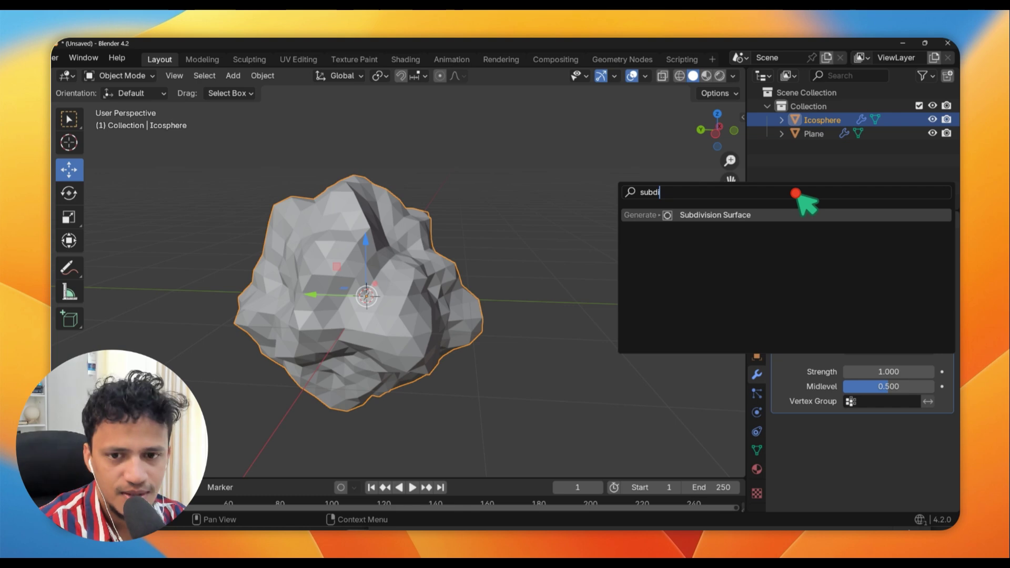
{"action": "type", "text": "i"}
{"action": "key", "text": "Return"}
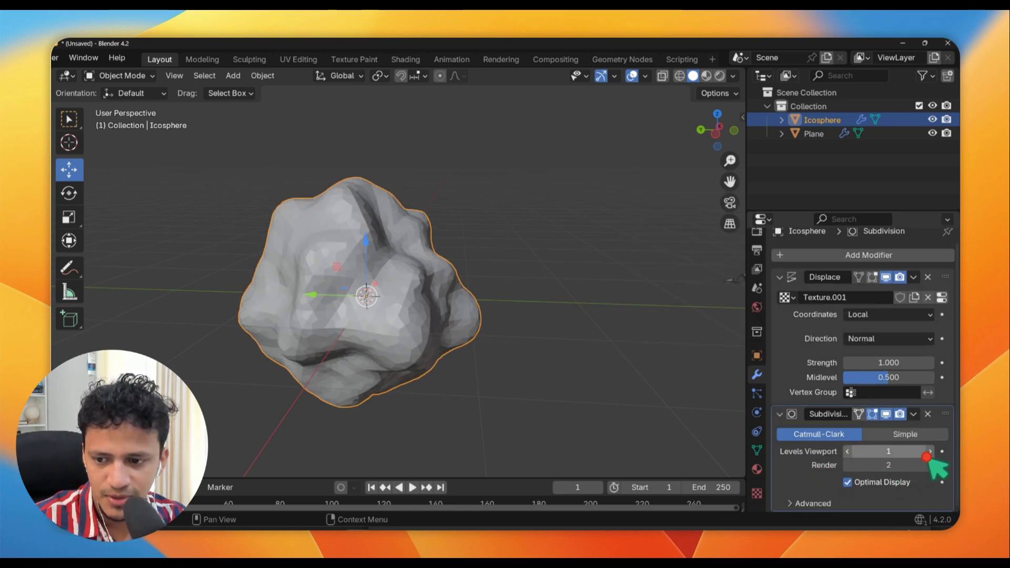
{"action": "middle_click_drag", "start_coordinate": [658, 395], "coordinate": [465, 295]}
Apply Shade Smooth to the rock
{"action": "right_click", "coordinate": [465, 295]}
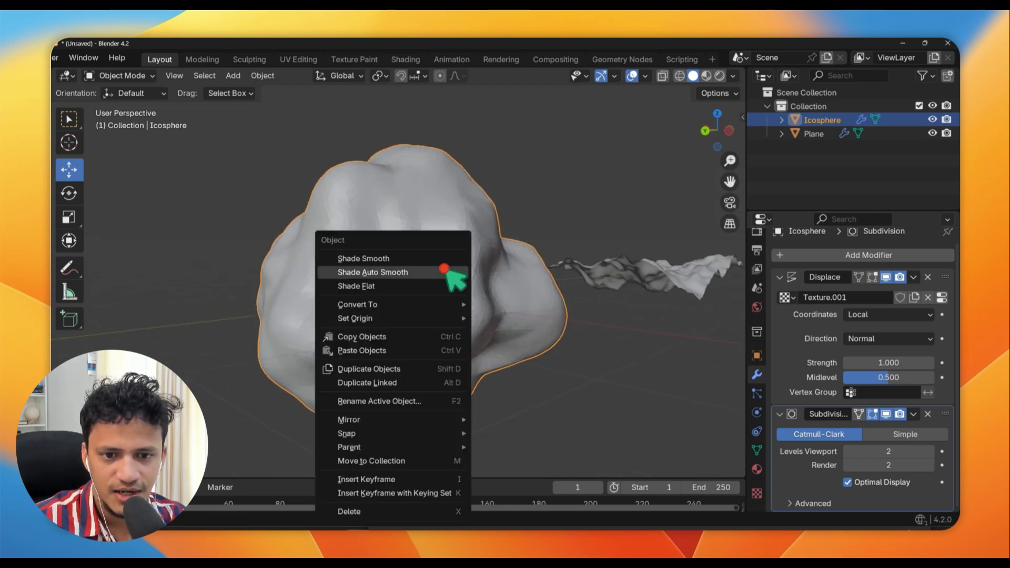
{"action": "left_click", "coordinate": [410, 259]}
{"action": "scroll", "coordinate": [473, 279], "scroll_direction": "down", "scroll_amount": 5}
{"action": "middle_click_drag", "start_coordinate": [535, 300], "coordinate": [448, 307]}
{"action": "scroll", "coordinate": [412, 379], "scroll_direction": "up", "scroll_amount": 5}
{"action": "scroll", "coordinate": [855, 411], "scroll_direction": "up", "scroll_amount": 1}
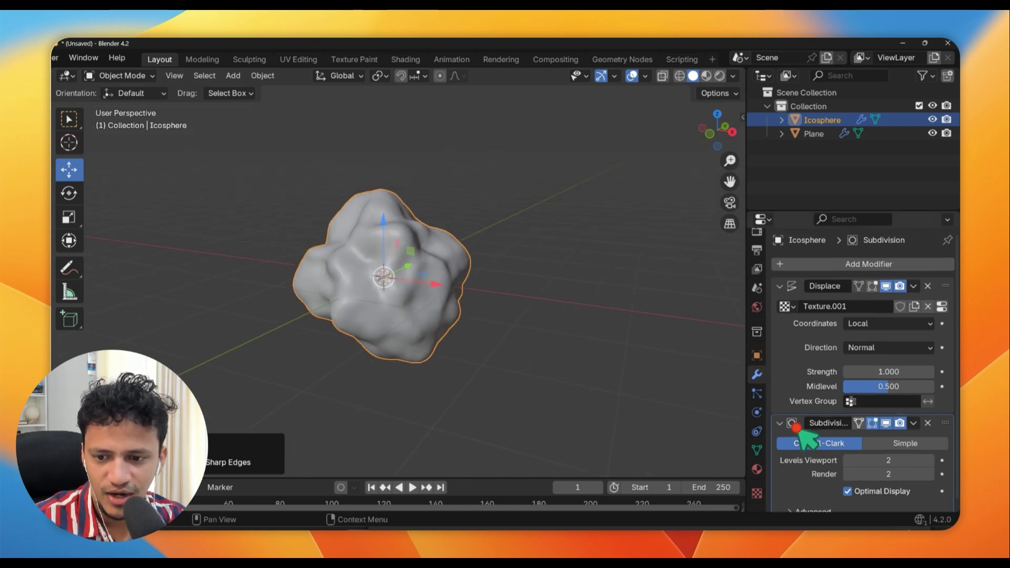
Reduce the Clouds size to 0.51 and set Displace strength to 0.500
{"action": "left_click", "coordinate": [757, 493]}
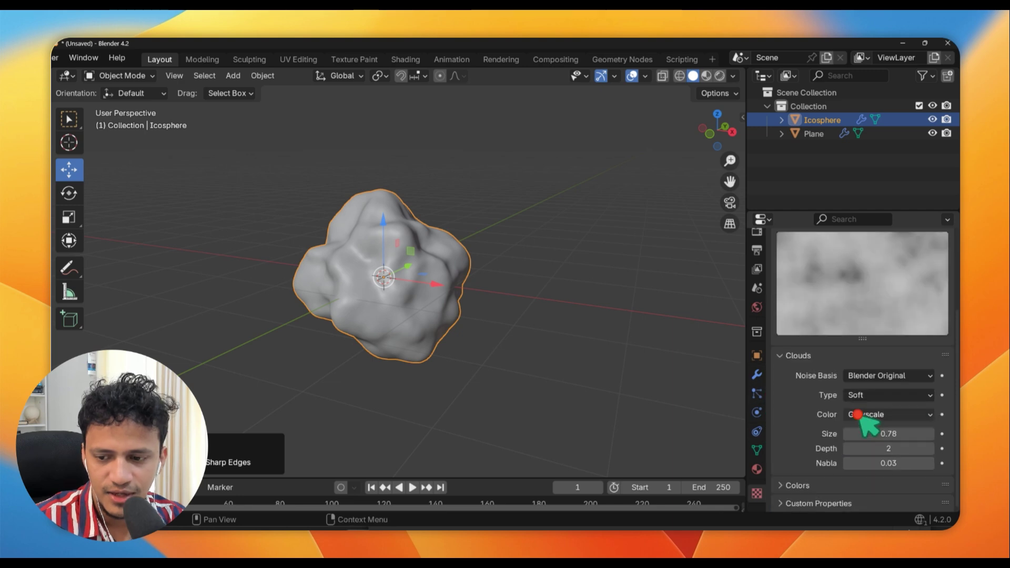
{"action": "left_click_drag", "start_coordinate": [888, 441], "coordinate": [868, 444]}
{"action": "left_click", "coordinate": [757, 375]}
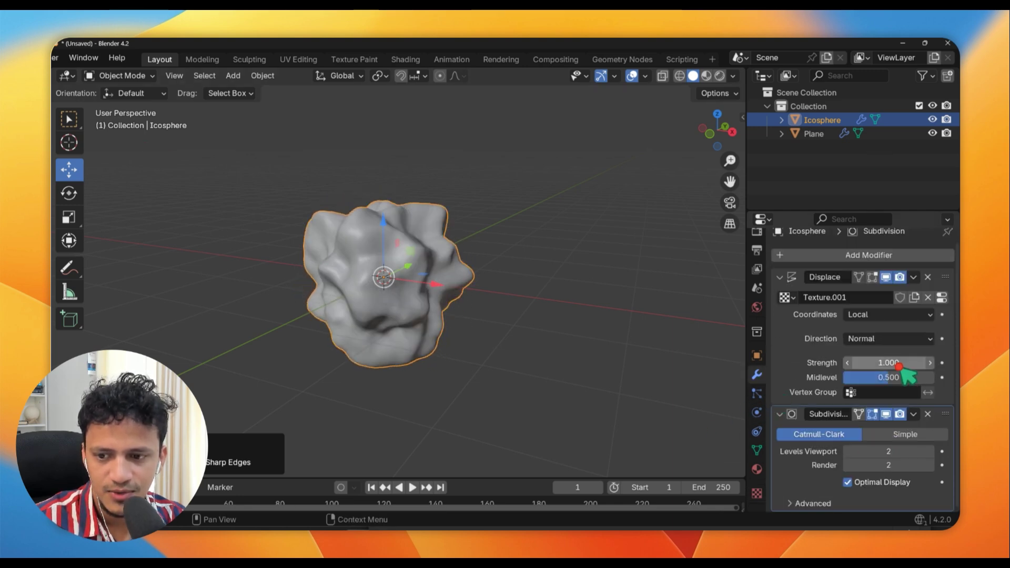
{"action": "mouse_move", "coordinate": [888, 362]}
{"action": "left_mouse_down"}
{"action": "mouse_move", "coordinate": [837, 363]}
{"action": "mouse_move", "coordinate": [889, 363]}
{"action": "left_mouse_up"}
{"action": "middle_click_drag", "start_coordinate": [546, 327], "coordinate": [593, 311]}
{"action": "scroll", "coordinate": [550, 315], "scroll_direction": "up", "scroll_amount": 3}
{"action": "scroll", "coordinate": [544, 310], "scroll_direction": "down", "scroll_amount": 2}
Shrink the Clouds size to about 0.01 for finer, subtler bumps
{"action": "left_click", "coordinate": [757, 490]}
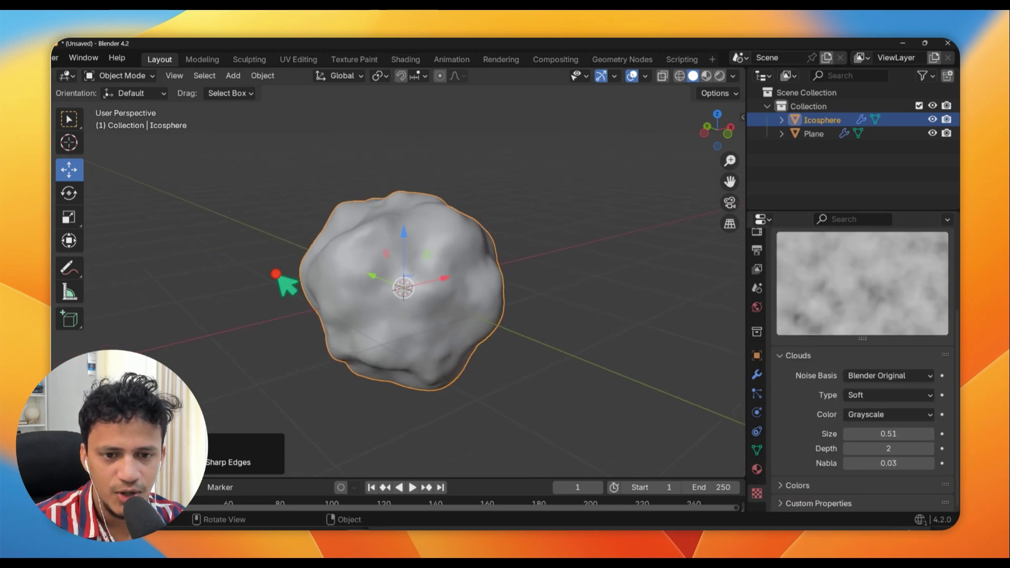
{"action": "left_click_drag", "start_coordinate": [879, 433], "coordinate": [845, 434]}
{"action": "left_click_drag", "start_coordinate": [869, 147], "coordinate": [856, 153]}
{"action": "left_click", "coordinate": [586, 356]}
{"action": "middle_click_drag", "start_coordinate": [586, 356], "coordinate": [498, 374]}
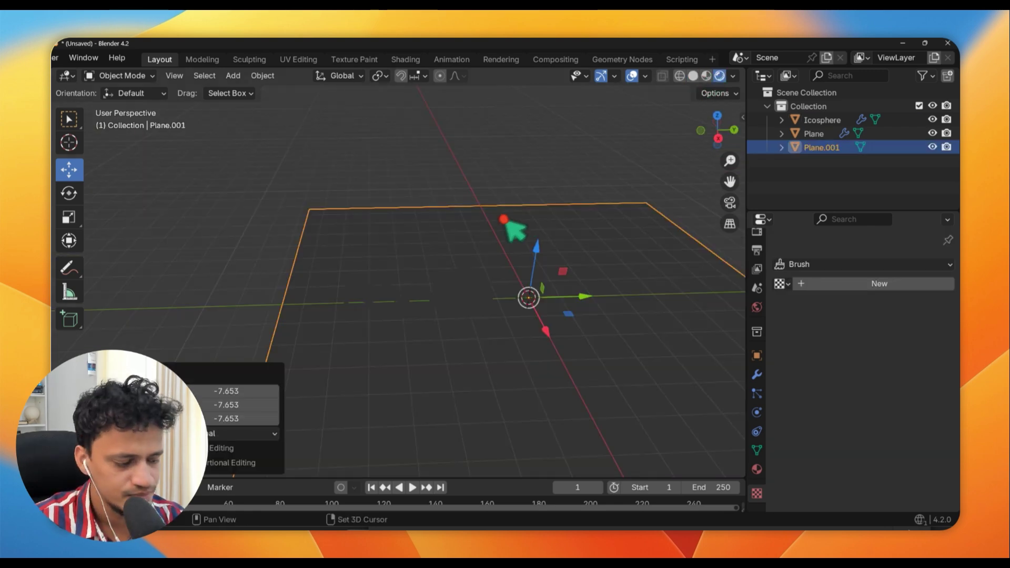
Add an area light, raise it, scale it to 6.524 and set power to 243.4 W
{"action": "key", "text": "shift+a"}
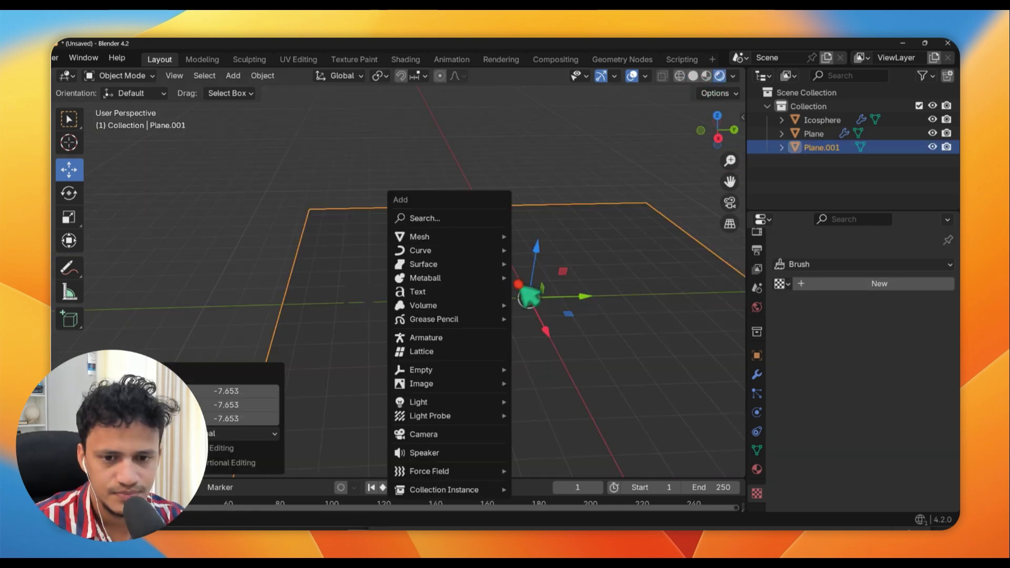
{"action": "left_click", "coordinate": [543, 451]}
{"action": "key", "text": "g"}
{"action": "key", "text": "z"}
{"action": "left_click", "coordinate": [566, 171]}
{"action": "key", "text": "s"}
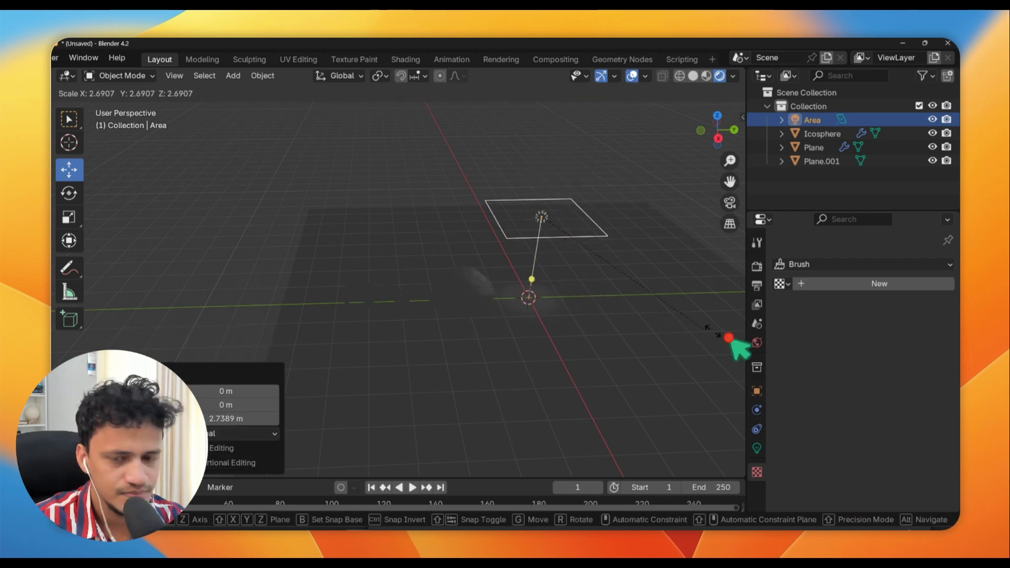
{"action": "left_click", "coordinate": [297, 387]}
{"action": "scroll", "coordinate": [605, 297], "scroll_direction": "right", "scroll_amount": 5, "text": "shift"}
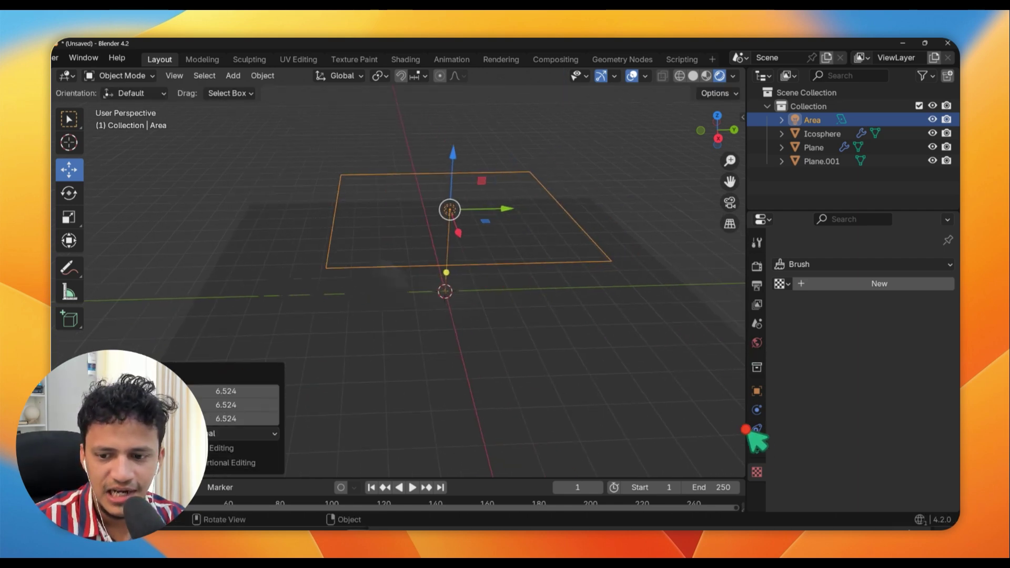
{"action": "left_click", "coordinate": [756, 448]}
{"action": "left_click_drag", "start_coordinate": [894, 357], "coordinate": [759, 323]}
{"action": "scroll", "coordinate": [547, 292], "scroll_direction": "up", "scroll_amount": 2}
Lower the floor plane along Z and scale it up into a large floor
{"action": "left_click", "coordinate": [480, 266]}
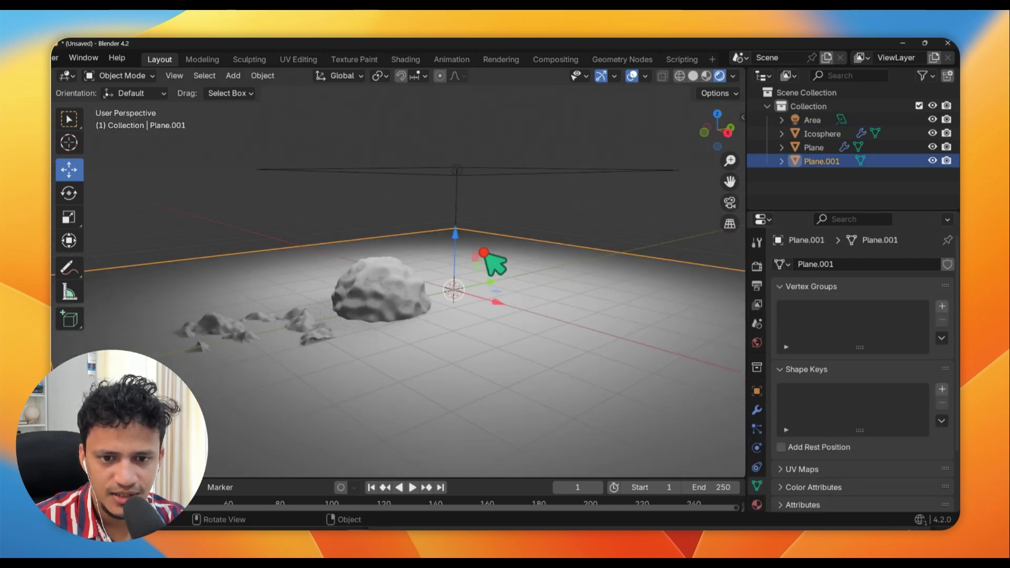
{"action": "key", "text": "g"}
{"action": "key", "text": "z"}
{"action": "left_click", "coordinate": [462, 314]}
{"action": "key", "text": "s"}
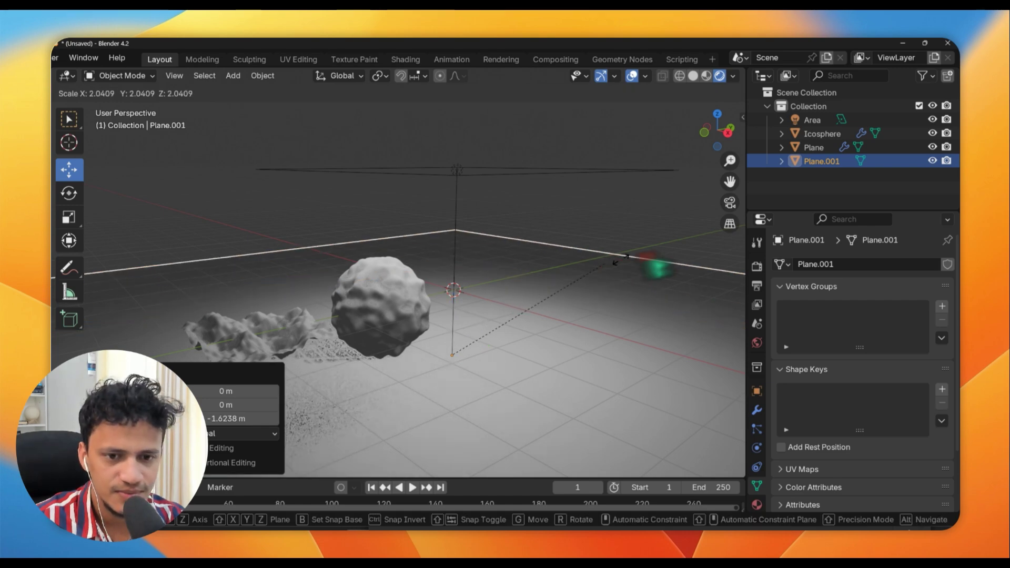
{"action": "left_click", "coordinate": [163, 207]}
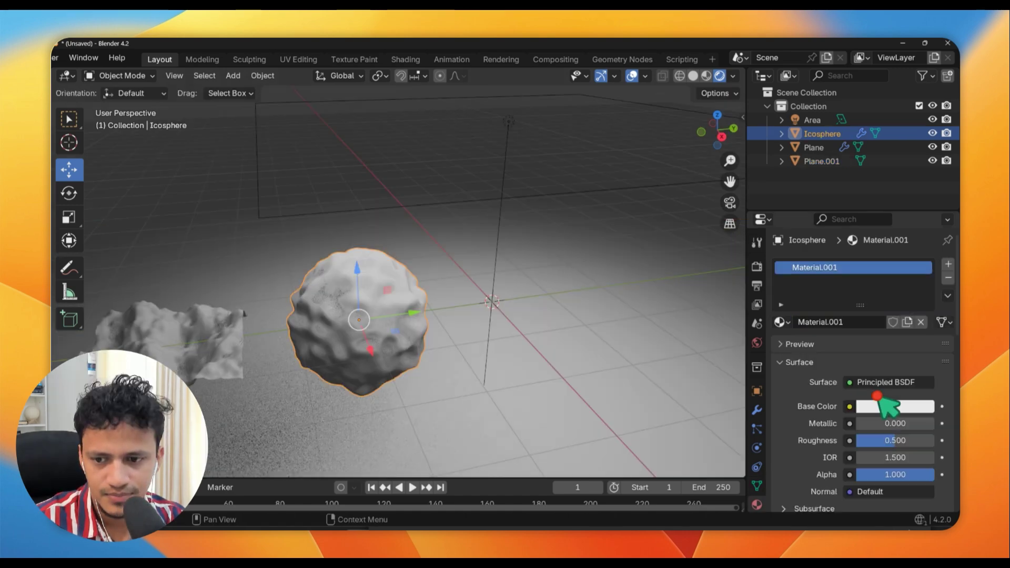
Set the sphere's base colour to pink
{"action": "left_click", "coordinate": [885, 409]}
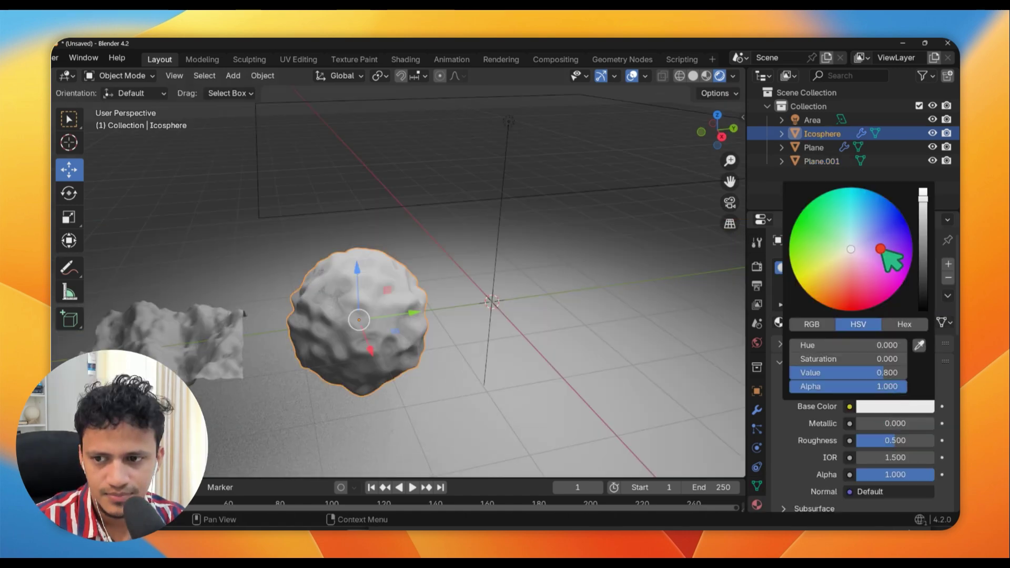
{"action": "left_click_drag", "start_coordinate": [886, 264], "coordinate": [866, 279]}
{"action": "middle_click_drag", "start_coordinate": [421, 326], "coordinate": [462, 293]}
Give the terrain plane a new material with a sandy yellow base colour
{"action": "left_click", "coordinate": [463, 293]}
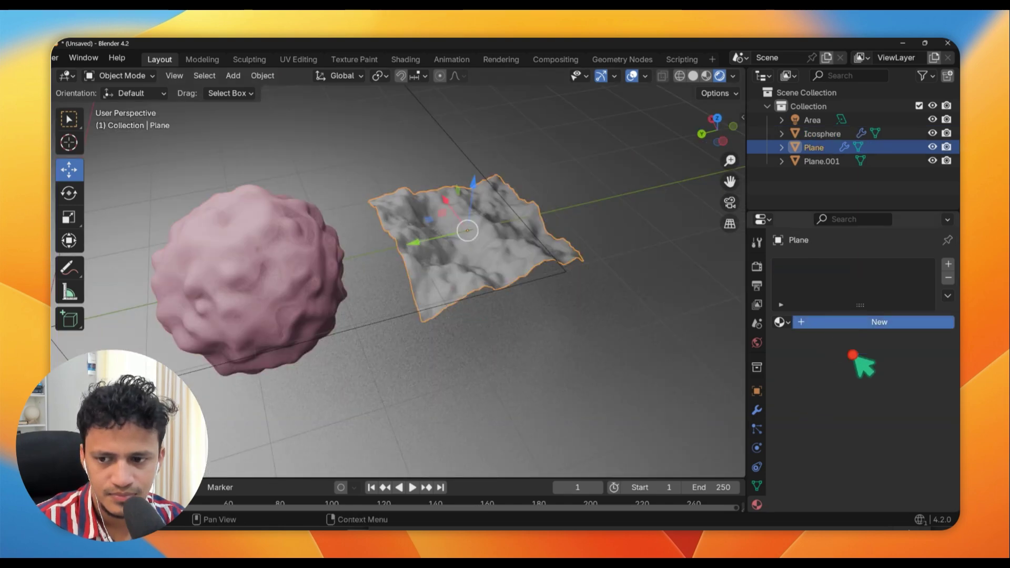
{"action": "left_click", "coordinate": [858, 322]}
{"action": "left_click", "coordinate": [894, 406]}
{"action": "left_click_drag", "start_coordinate": [836, 260], "coordinate": [839, 272]}
Move the area light toward the objects, scale it to 1.530 and set power to 504.6 W
{"action": "left_click", "coordinate": [501, 354]}
{"action": "middle_click_drag", "start_coordinate": [501, 354], "coordinate": [209, 227]}
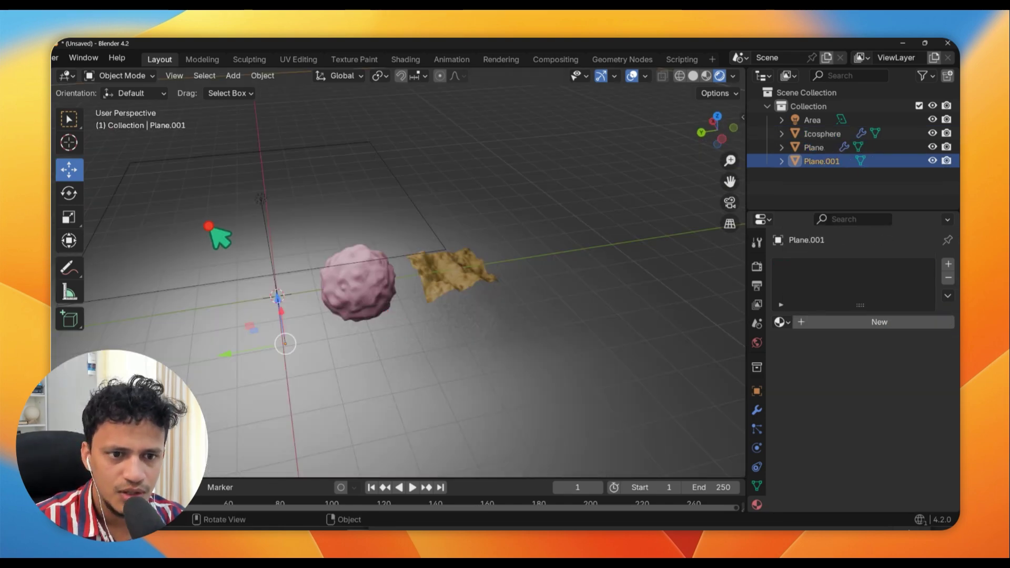
{"action": "left_click", "coordinate": [261, 201]}
{"action": "left_click_drag", "start_coordinate": [215, 218], "coordinate": [451, 255]}
{"action": "key", "text": "s"}
{"action": "left_click", "coordinate": [465, 325]}
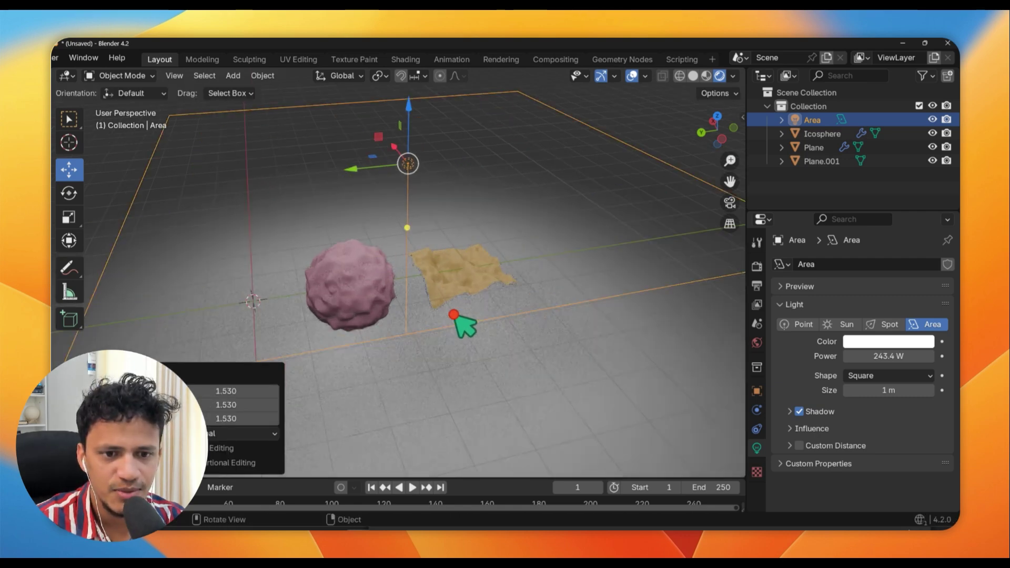
{"action": "scroll", "coordinate": [462, 323], "scroll_direction": "up", "scroll_amount": 3}
{"action": "left_click_drag", "start_coordinate": [863, 356], "coordinate": [905, 356]}
{"action": "middle_click_drag", "start_coordinate": [574, 284], "coordinate": [461, 269]}
{"action": "scroll", "coordinate": [463, 274], "scroll_direction": "down", "scroll_amount": 4}
Select the pink sphere and show its Displace and Subdivision modifiers
{"action": "left_click", "coordinate": [433, 299]}
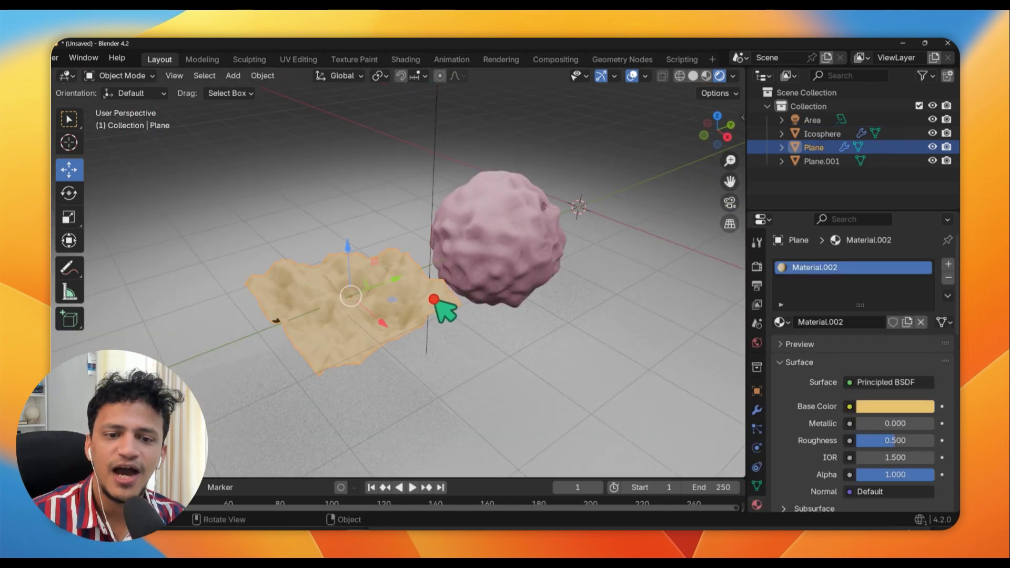
{"action": "middle_click_drag", "start_coordinate": [413, 339], "coordinate": [359, 309]}
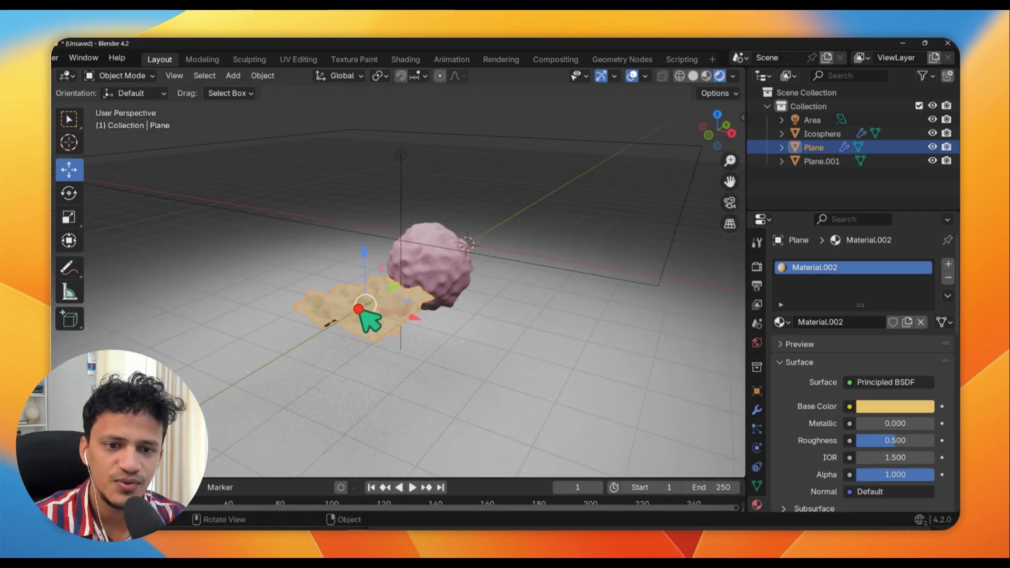
{"action": "scroll", "coordinate": [415, 305], "scroll_direction": "up", "scroll_amount": 5}
{"action": "middle_click_drag", "start_coordinate": [500, 278], "coordinate": [338, 268], "text": "shift"}
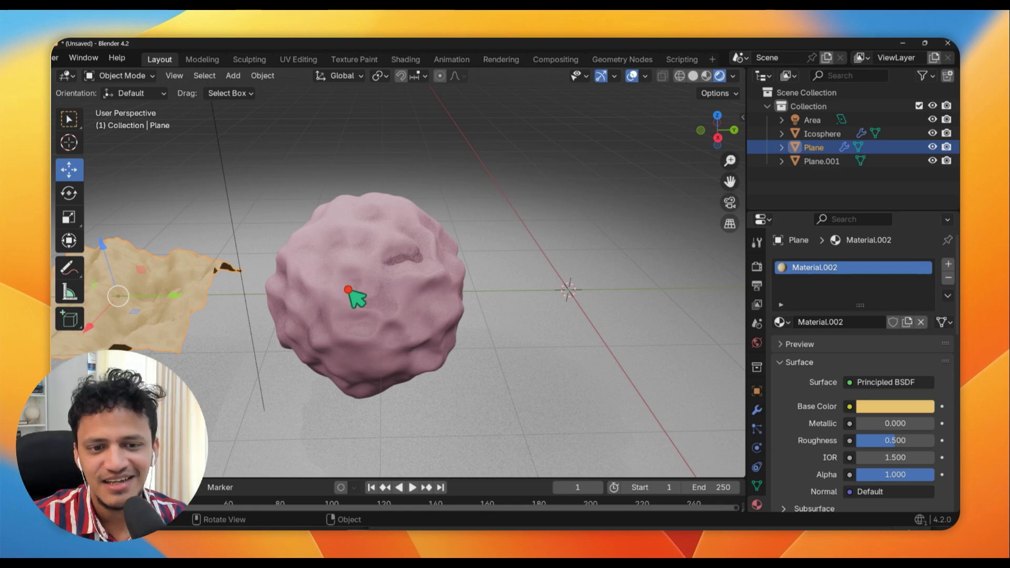
{"action": "left_click", "coordinate": [373, 297]}
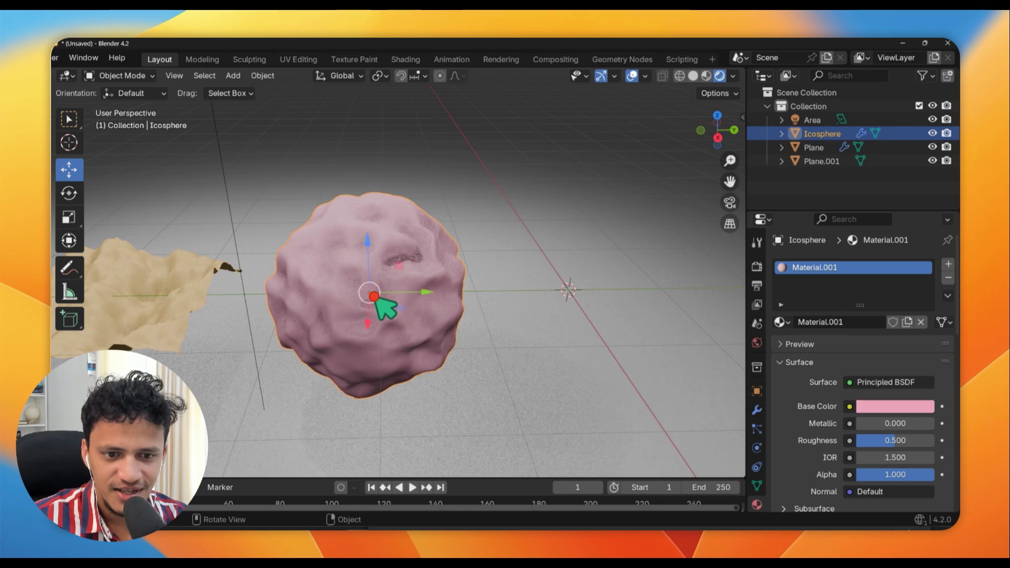
{"action": "scroll", "coordinate": [413, 312], "scroll_direction": "down", "scroll_amount": 3}
{"action": "left_click", "coordinate": [757, 411]}
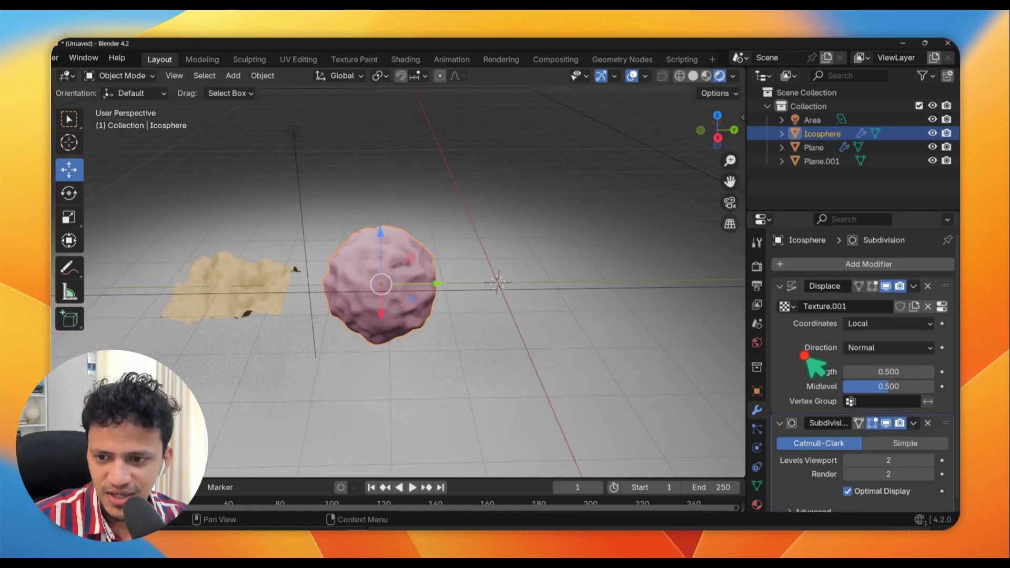
Set the sphere's displacement coordinates to Global and shift the sphere along Y
{"action": "left_click", "coordinate": [875, 324]}
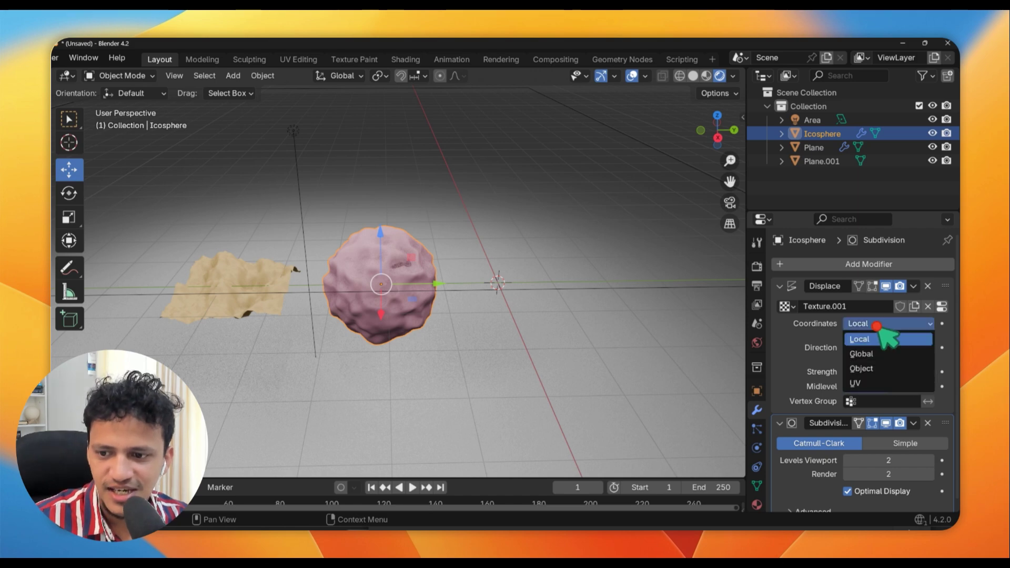
{"action": "left_click", "coordinate": [874, 356]}
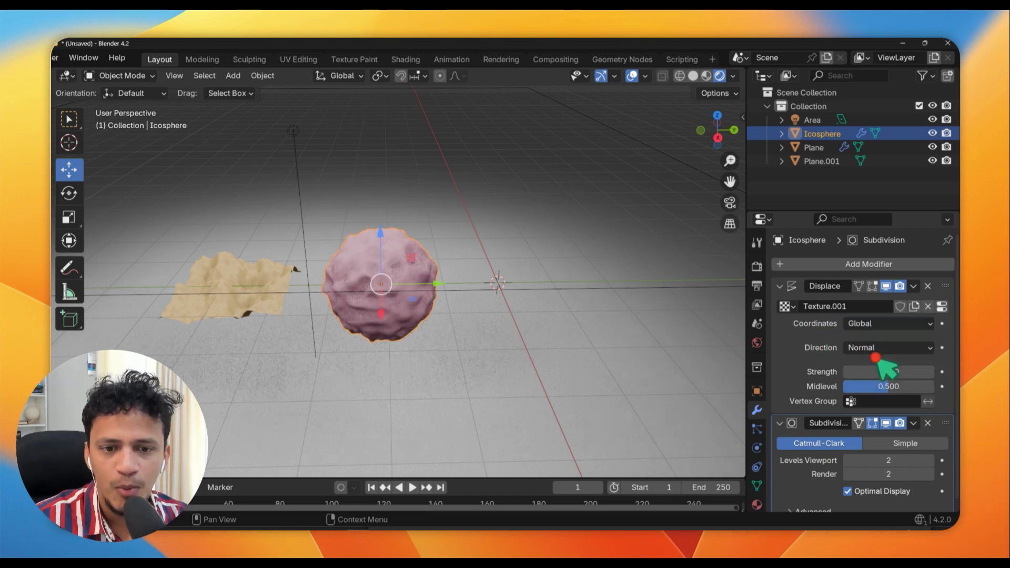
{"action": "scroll", "coordinate": [511, 337], "scroll_direction": "up", "scroll_amount": 3}
{"action": "middle_click_drag", "start_coordinate": [508, 319], "coordinate": [454, 324]}
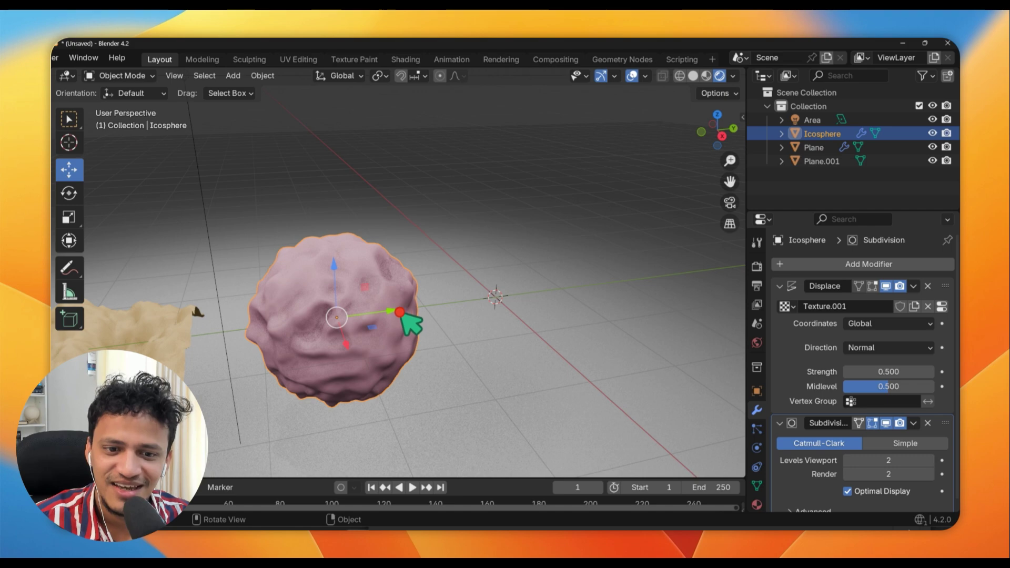
{"action": "left_click_drag", "start_coordinate": [395, 313], "coordinate": [449, 332]}
{"action": "scroll", "coordinate": [452, 333], "scroll_direction": "up", "scroll_amount": 3}
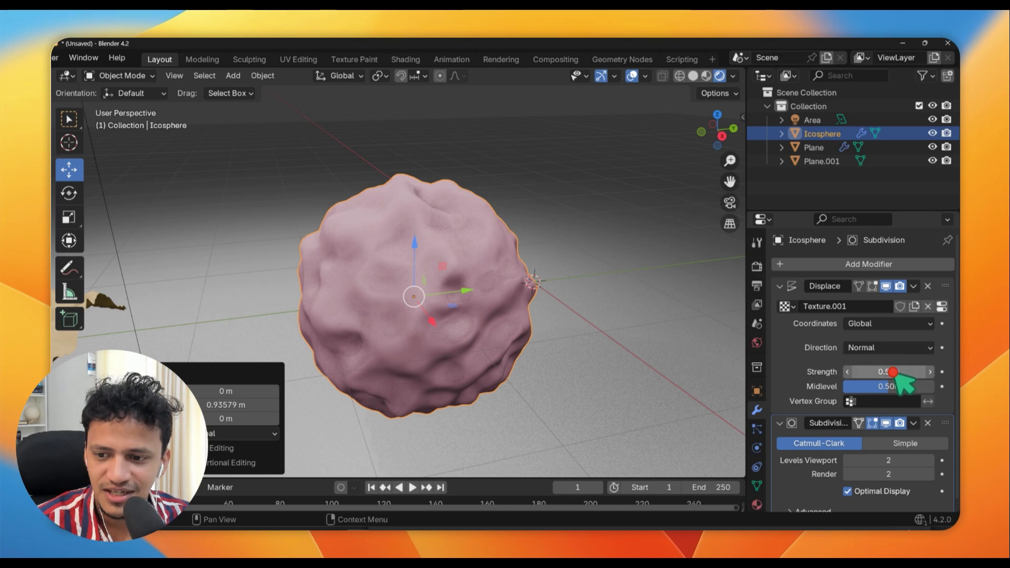
Set the Displace strength to 0.400 and show the sphere's Clouds texture settings
{"action": "mouse_move", "coordinate": [896, 374]}
{"action": "left_mouse_down"}
{"action": "mouse_move", "coordinate": [862, 375]}
{"action": "mouse_move", "coordinate": [895, 374]}
{"action": "left_mouse_up"}
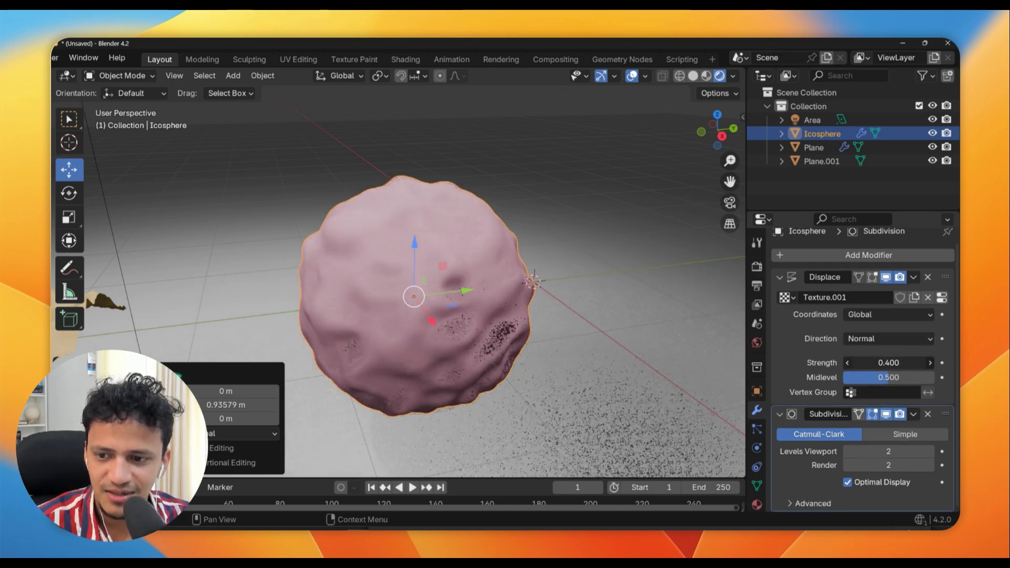
{"action": "mouse_move", "coordinate": [475, 290]}
{"action": "left_mouse_down"}
{"action": "mouse_move", "coordinate": [502, 302]}
{"action": "mouse_move", "coordinate": [493, 298]}
{"action": "left_mouse_up"}
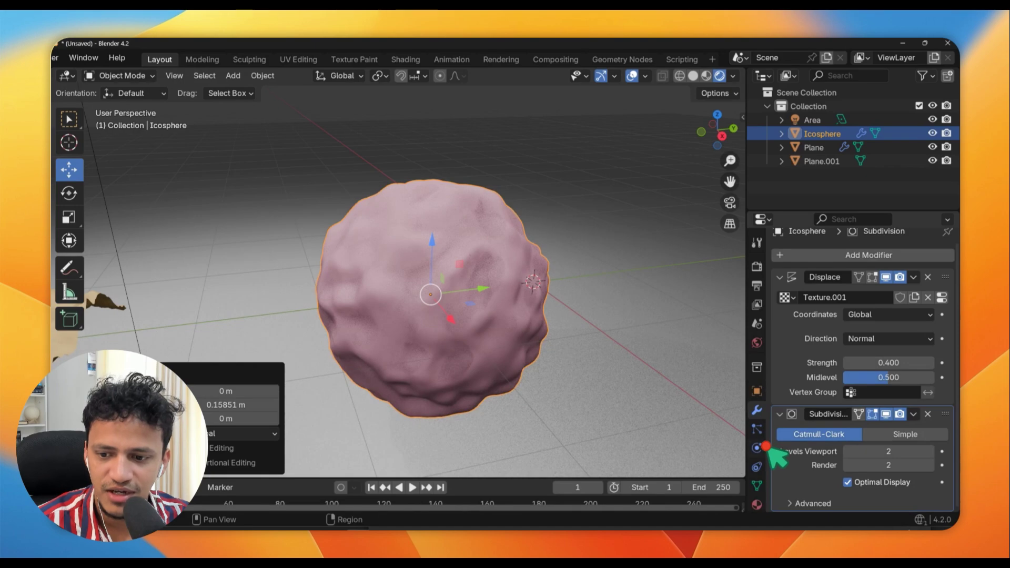
{"action": "scroll", "coordinate": [558, 330], "scroll_direction": "down", "scroll_amount": 2}
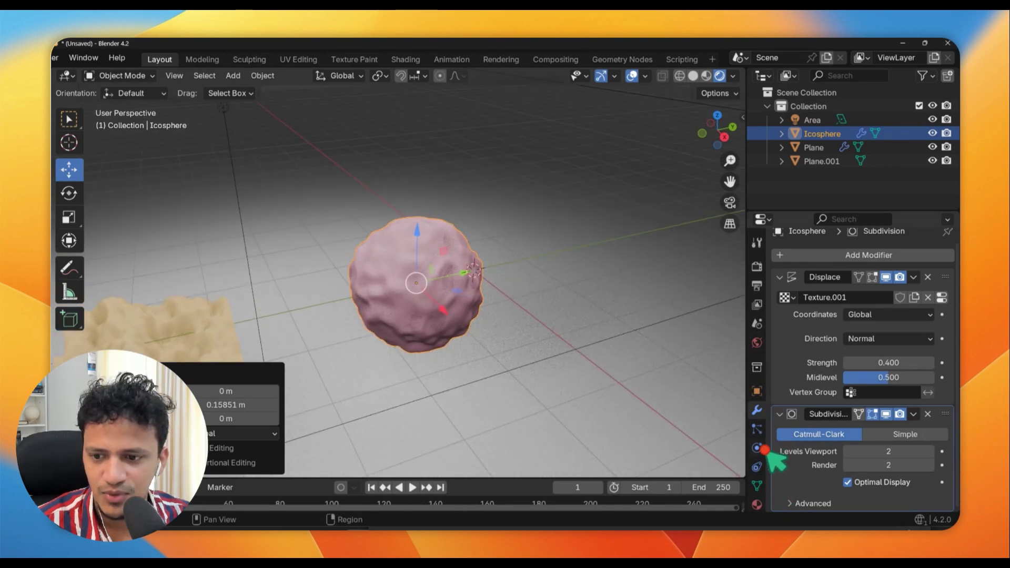
{"action": "scroll", "coordinate": [765, 450], "scroll_direction": "down", "scroll_amount": 2}
{"action": "left_click", "coordinate": [756, 493]}
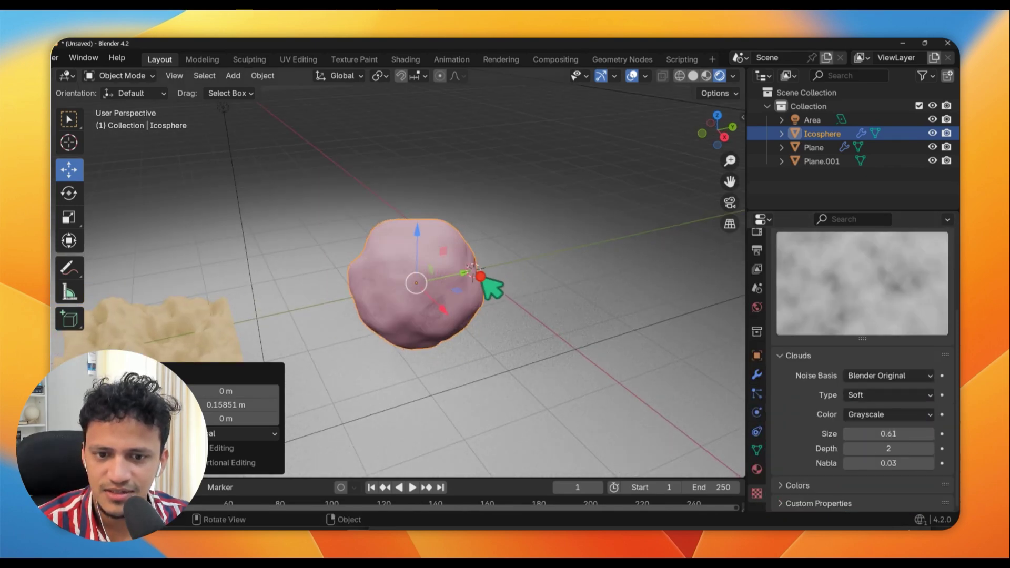
Nudge the sphere along Y, then select and frame the sand terrain plane
{"action": "left_click_drag", "start_coordinate": [479, 277], "coordinate": [403, 312]}
{"action": "middle_click_drag", "start_coordinate": [402, 312], "coordinate": [575, 221]}
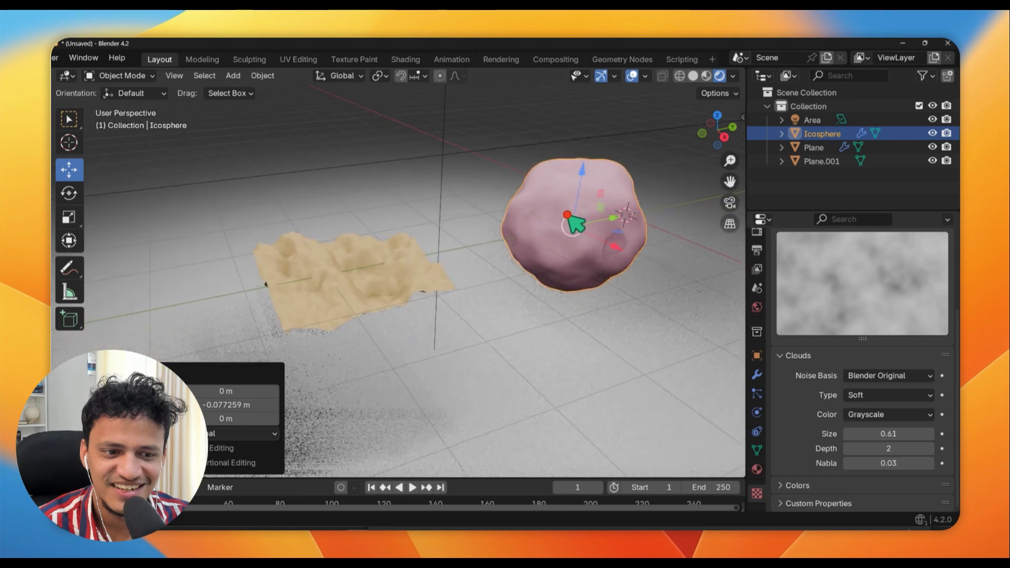
{"action": "left_click", "coordinate": [380, 276]}
{"action": "key", "text": "KP_Decimal"}
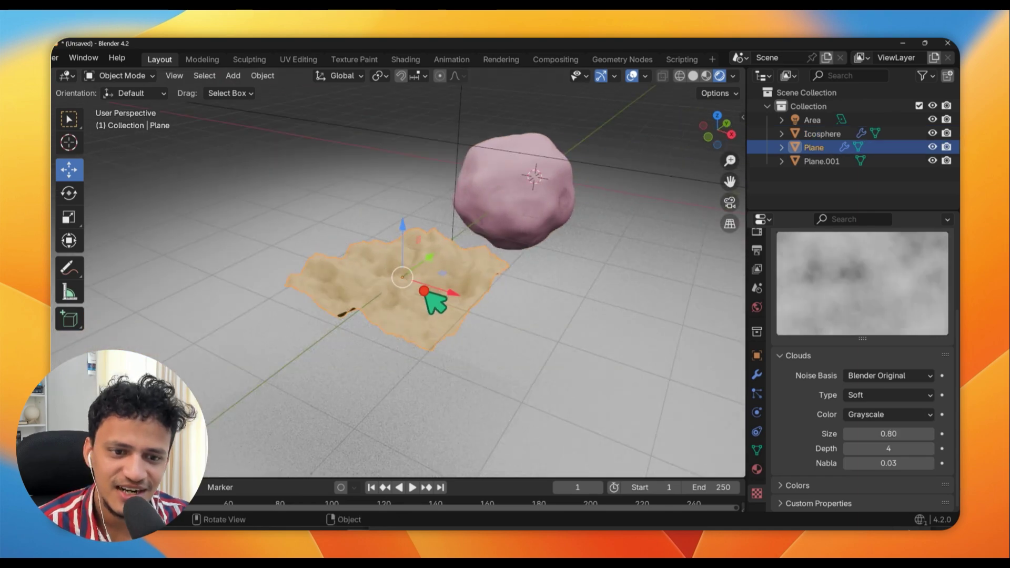
Set the terrain's Displace coordinates to Global and reposition the terrain left and upward
{"action": "left_click", "coordinate": [756, 375]}
{"action": "left_click", "coordinate": [867, 326]}
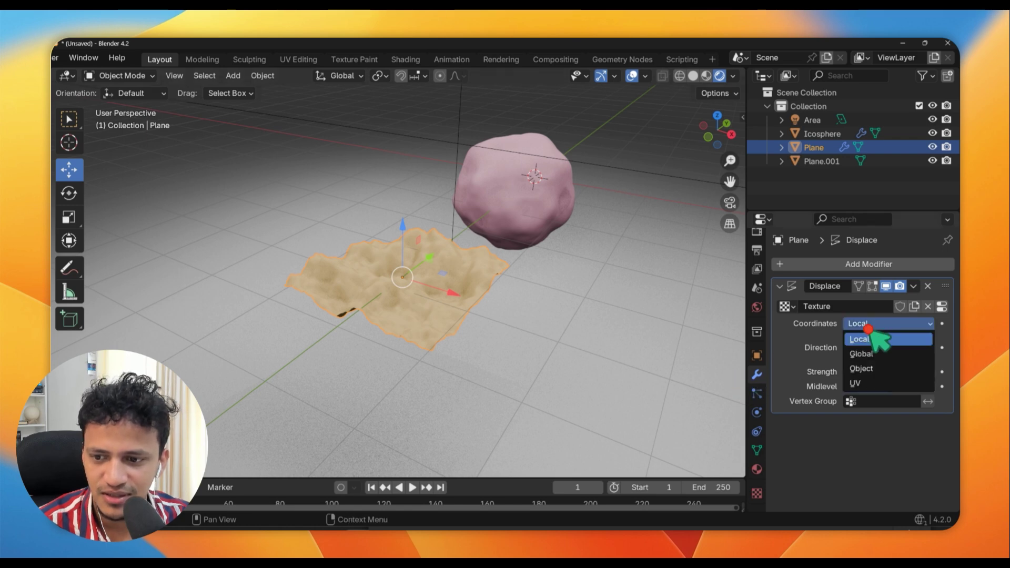
{"action": "left_click", "coordinate": [886, 369]}
{"action": "left_click_drag", "start_coordinate": [437, 294], "coordinate": [474, 307]}
{"action": "left_click", "coordinate": [870, 323]}
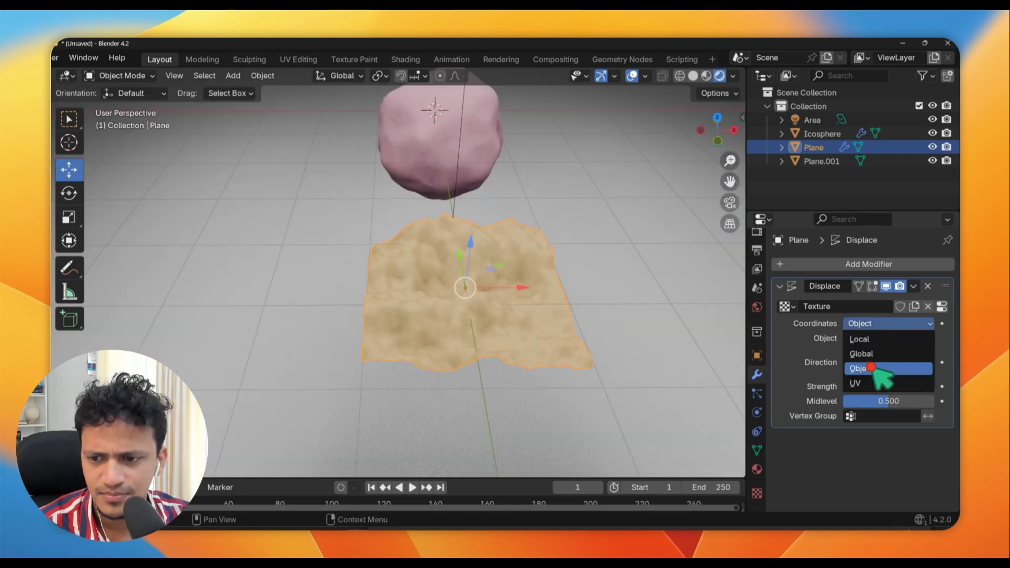
{"action": "left_click", "coordinate": [865, 354]}
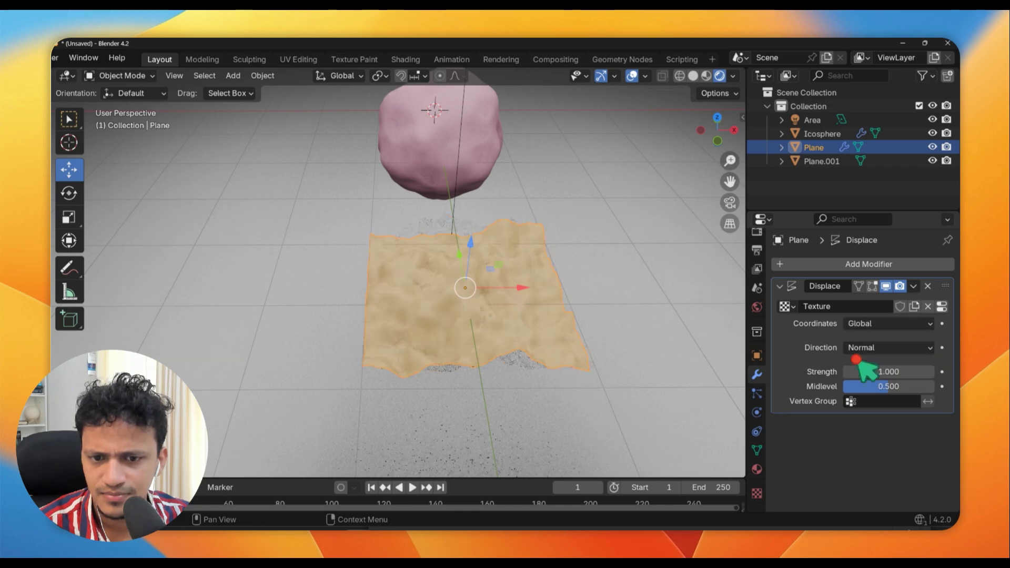
{"action": "left_click_drag", "start_coordinate": [535, 300], "coordinate": [356, 313]}
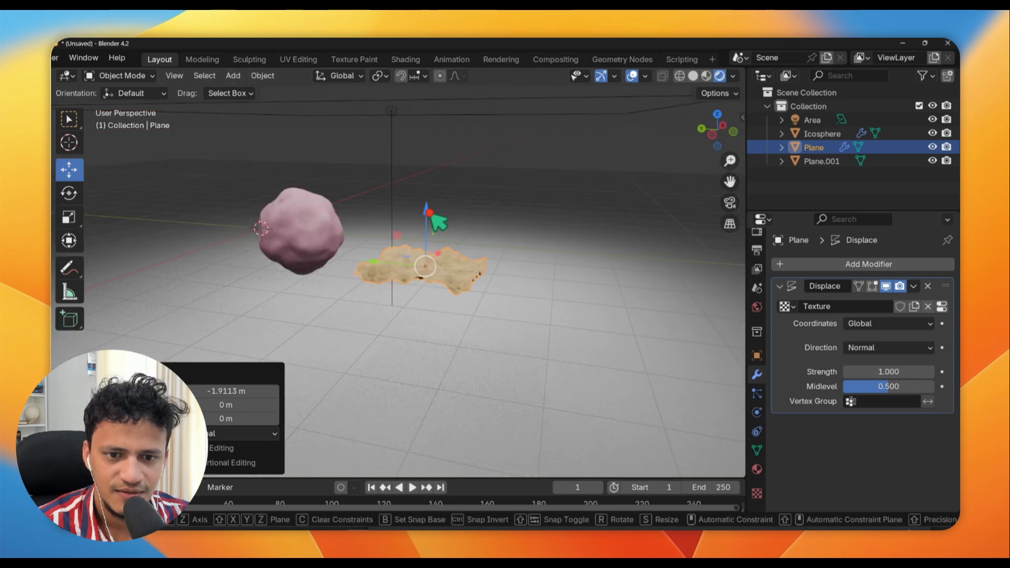
{"action": "mouse_move", "coordinate": [435, 218]}
{"action": "left_mouse_down"}
{"action": "mouse_move", "coordinate": [435, 109]}
{"action": "mouse_move", "coordinate": [442, 206]}
{"action": "left_mouse_up"}
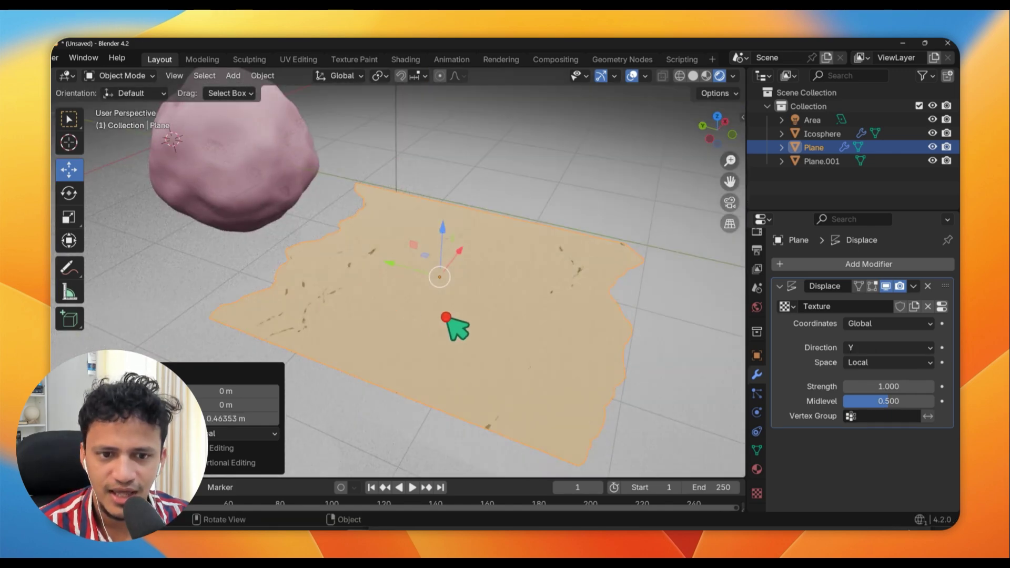
Try X and Z displacement directions on the terrain, settling on Normal
{"action": "middle_click_drag", "start_coordinate": [429, 290], "coordinate": [689, 344]}
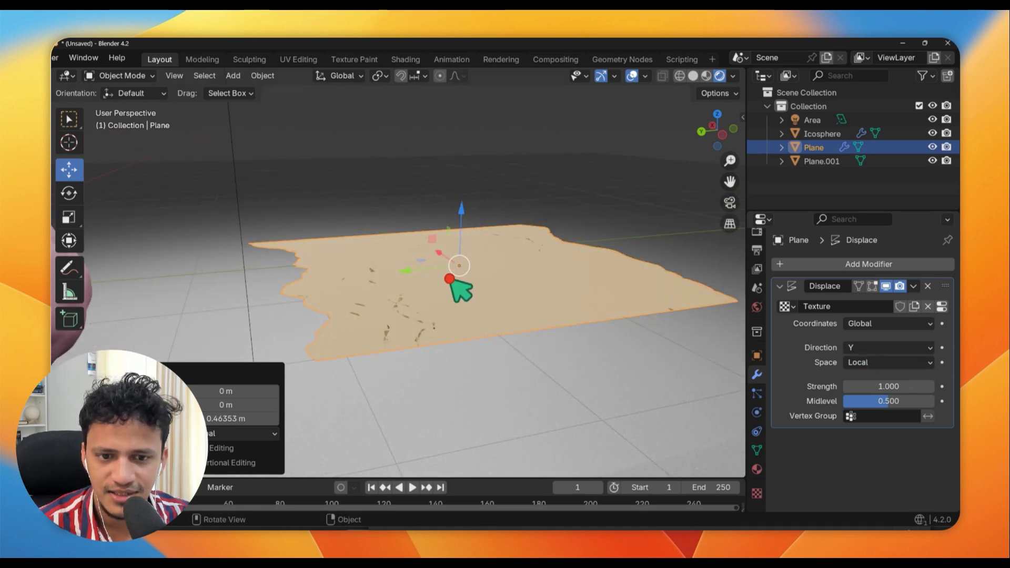
{"action": "left_click", "coordinate": [854, 349]}
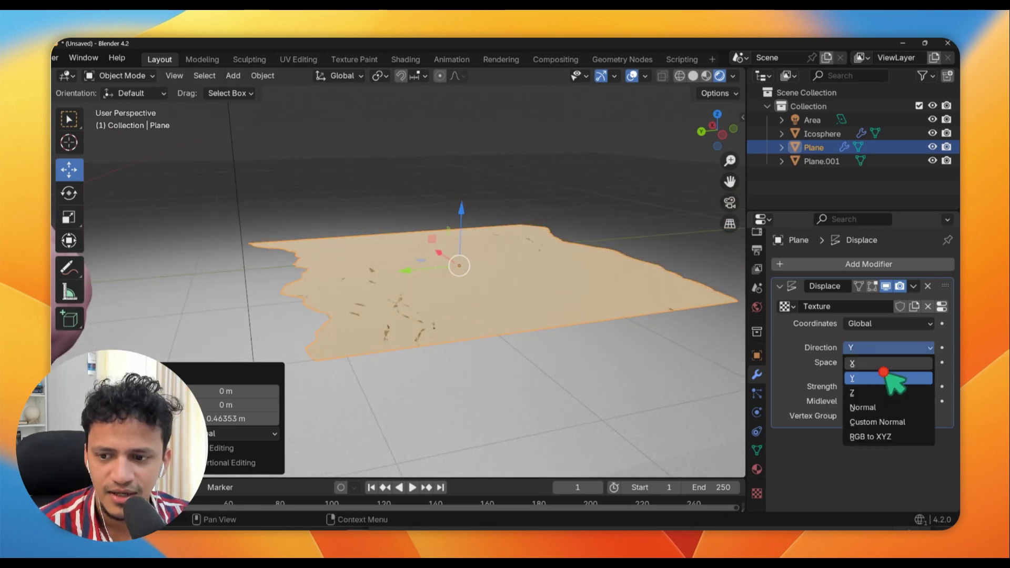
{"action": "left_click", "coordinate": [884, 365]}
{"action": "left_click", "coordinate": [859, 351]}
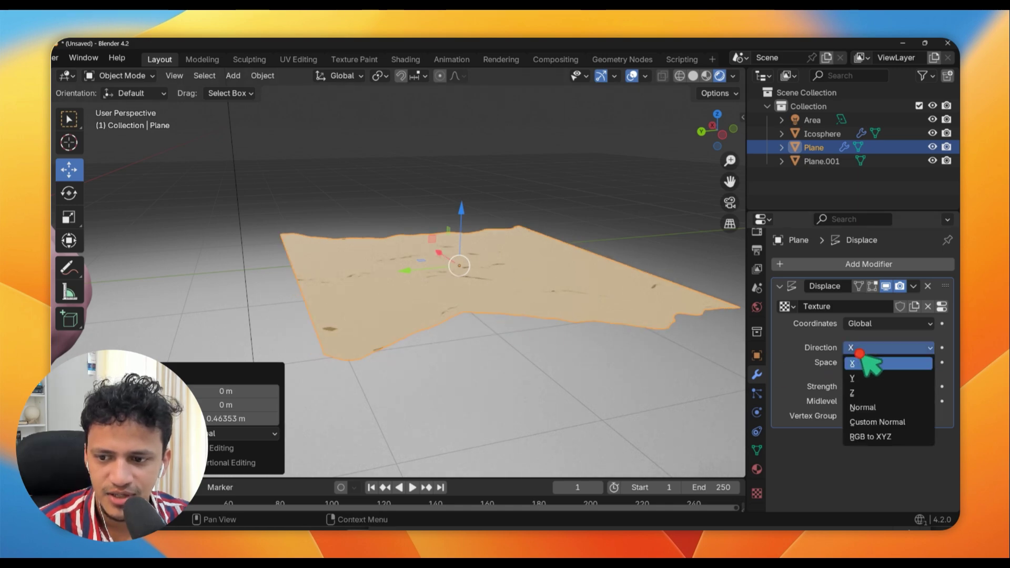
{"action": "left_click", "coordinate": [863, 394]}
{"action": "middle_click_drag", "start_coordinate": [500, 265], "coordinate": [536, 338]}
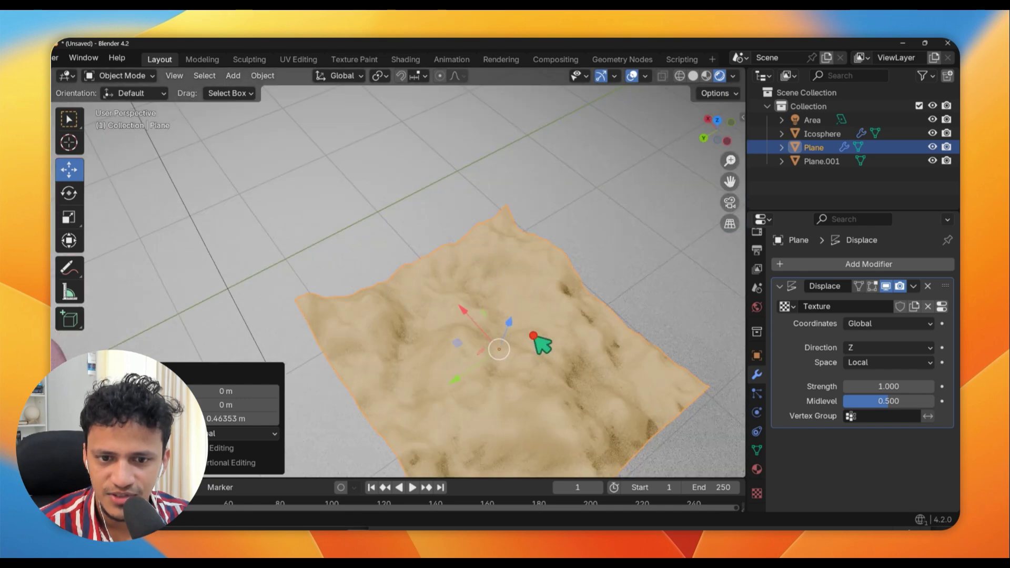
{"action": "left_click", "coordinate": [914, 347]}
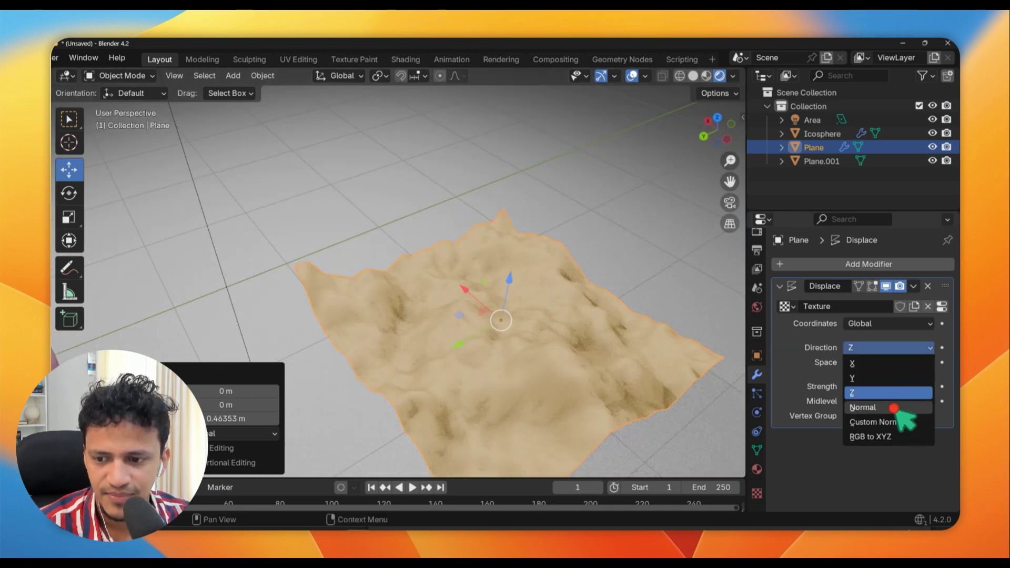
{"action": "left_click", "coordinate": [864, 410]}
{"action": "scroll", "coordinate": [558, 337], "scroll_direction": "down", "scroll_amount": 5}
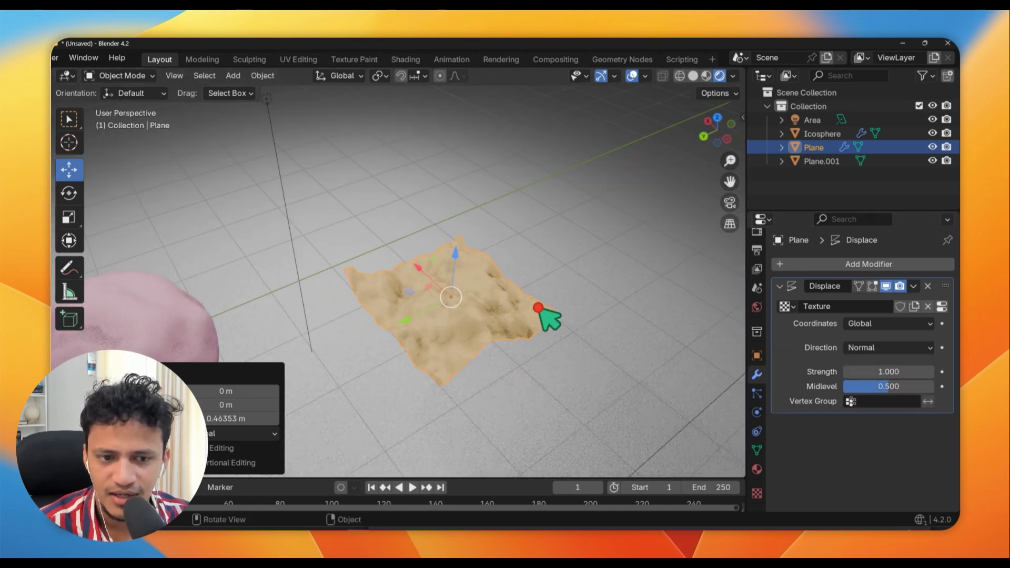
{"action": "middle_click_drag", "start_coordinate": [543, 315], "coordinate": [425, 235]}
{"action": "scroll", "coordinate": [424, 235], "scroll_direction": "up", "scroll_amount": 4}
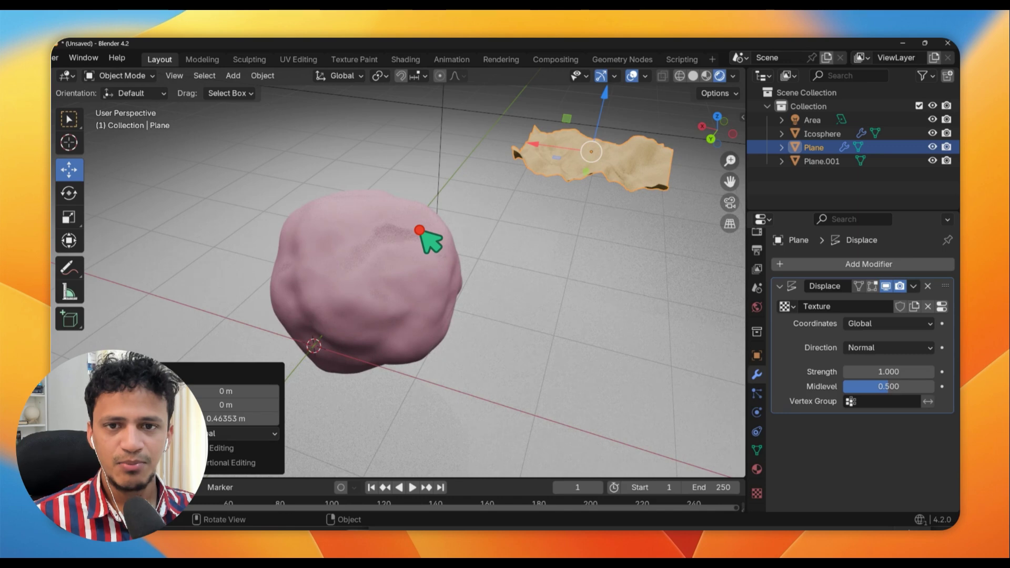